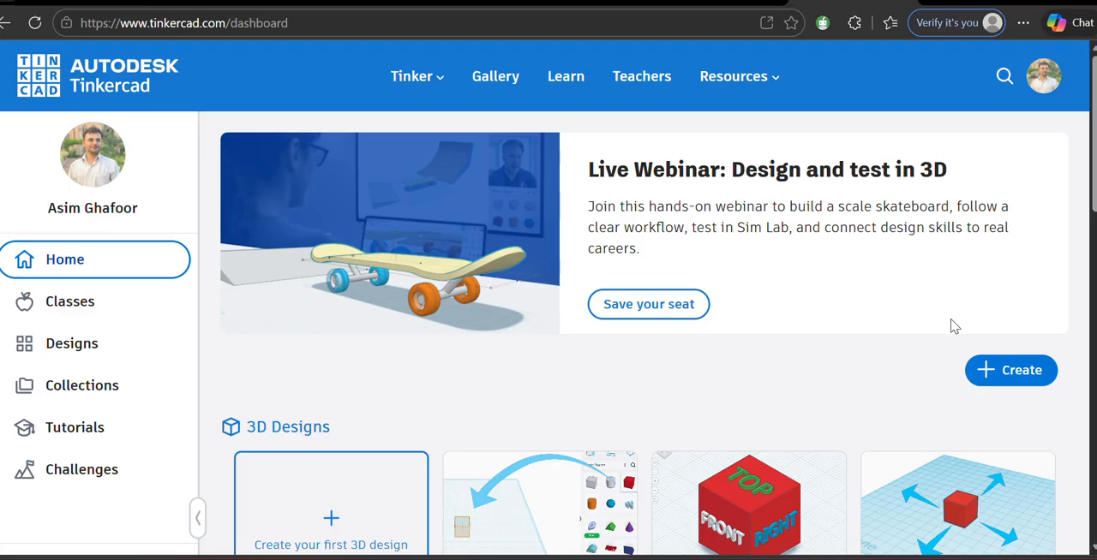
Step: Create a new circuit design and place a resistor, an LED joined to its upper end, and a 9V battery below them
{"action": "left_click", "coordinate": [1002, 373]}
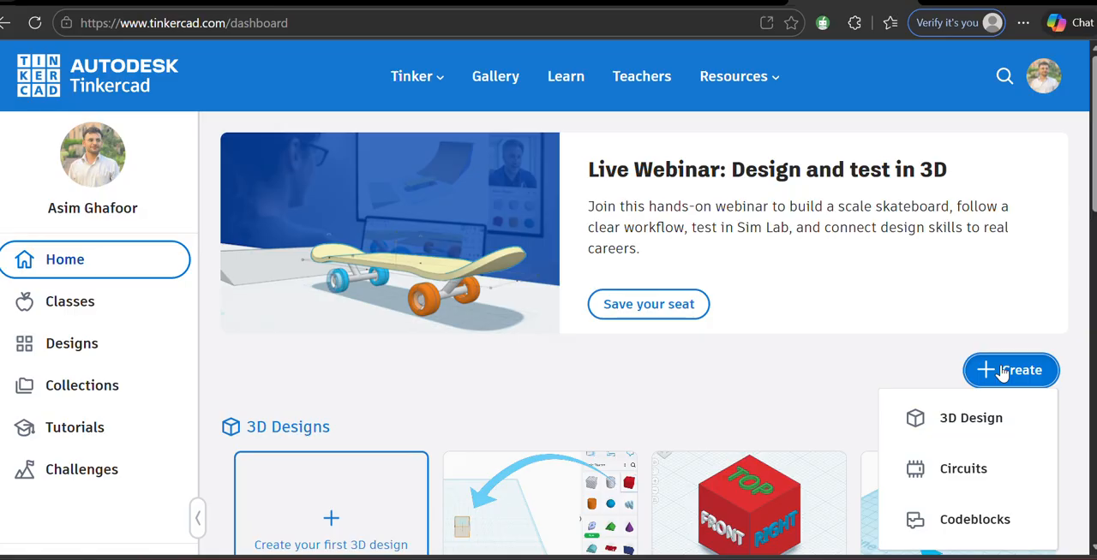
{"action": "left_click", "coordinate": [958, 467]}
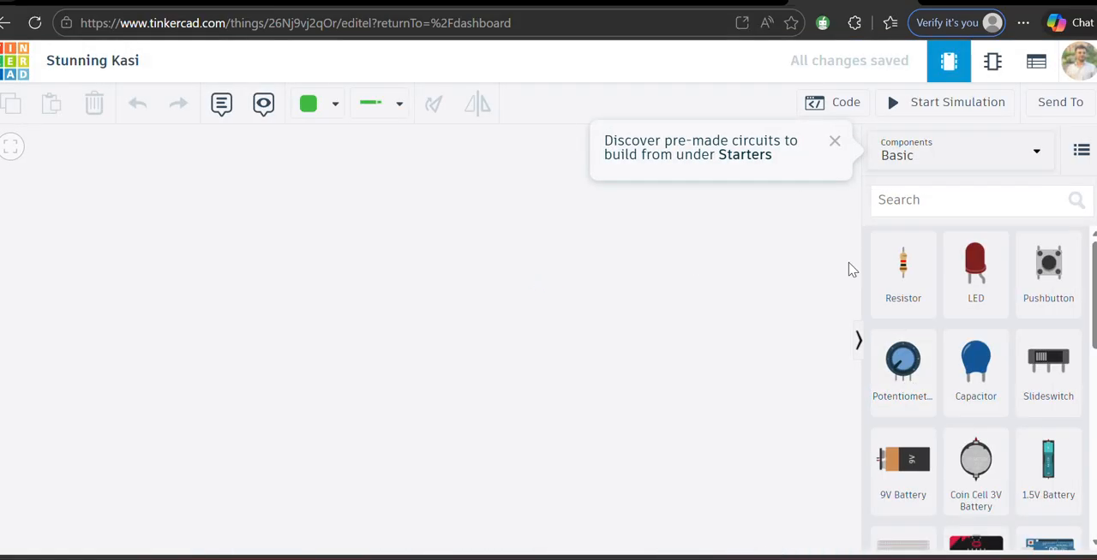
{"action": "left_click_drag", "start_coordinate": [902, 266], "coordinate": [575, 255]}
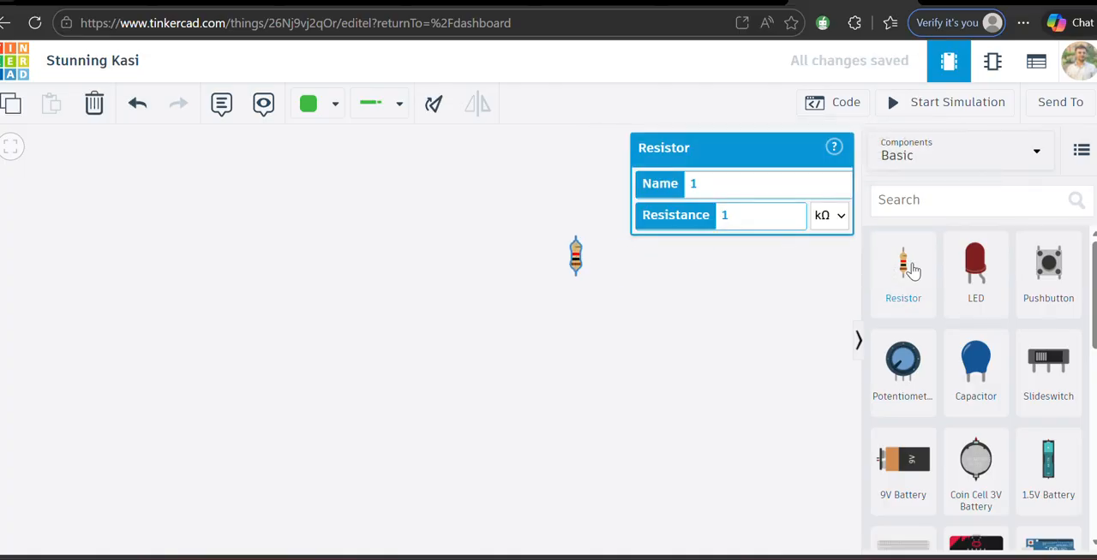
{"action": "left_click_drag", "start_coordinate": [977, 275], "coordinate": [573, 245]}
{"action": "left_click", "coordinate": [677, 261]}
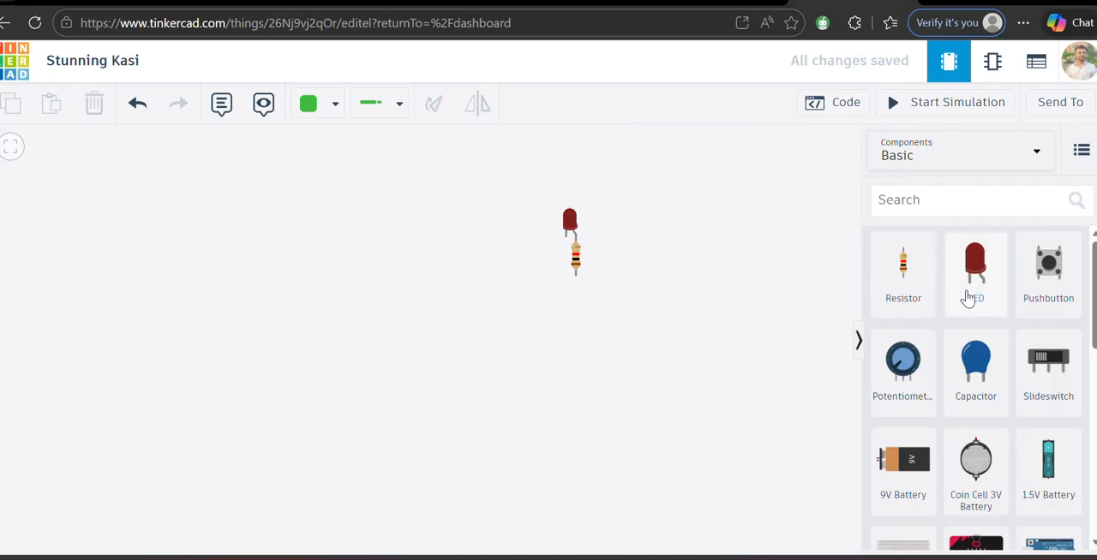
{"action": "left_click", "coordinate": [910, 461]}
{"action": "left_click_drag", "start_coordinate": [910, 461], "coordinate": [566, 403]}
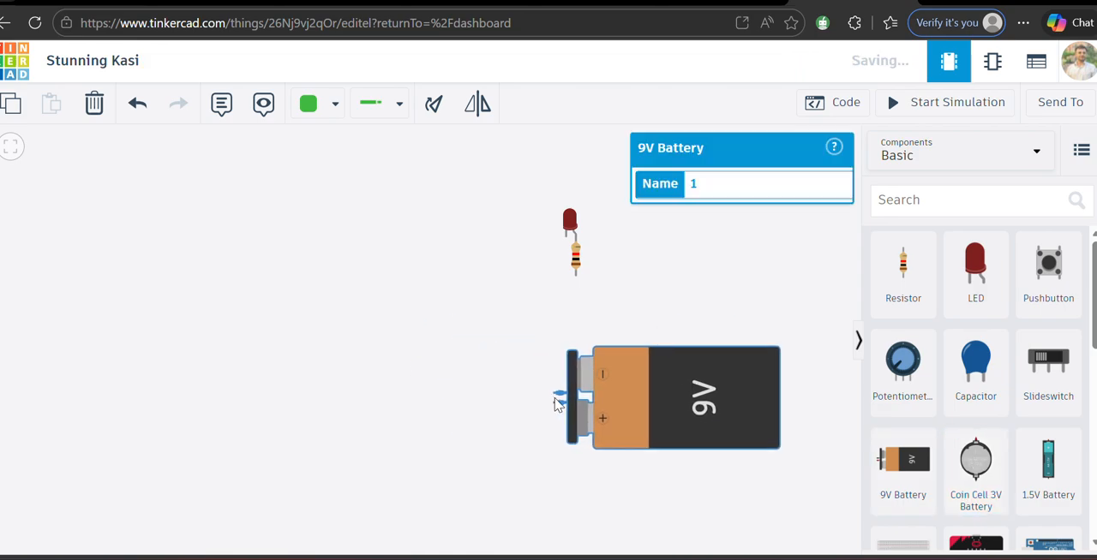
Step: Wire the resistor's lower terminal to the positive terminal of the 9V battery with a green wire bent around the battery's terminal side
{"action": "left_click", "coordinate": [575, 278]}
{"action": "left_click", "coordinate": [576, 313]}
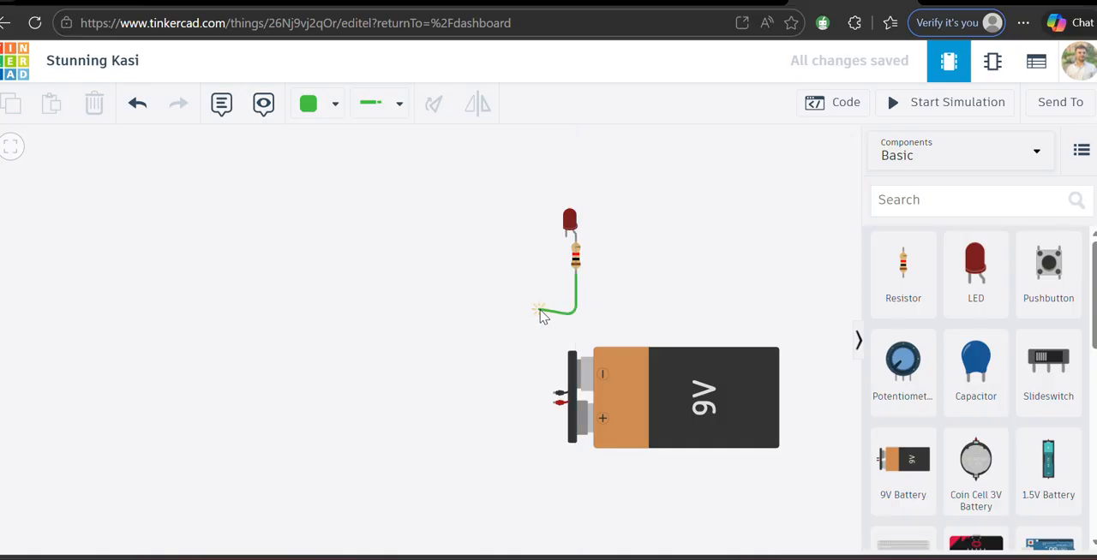
{"action": "left_click", "coordinate": [539, 313]}
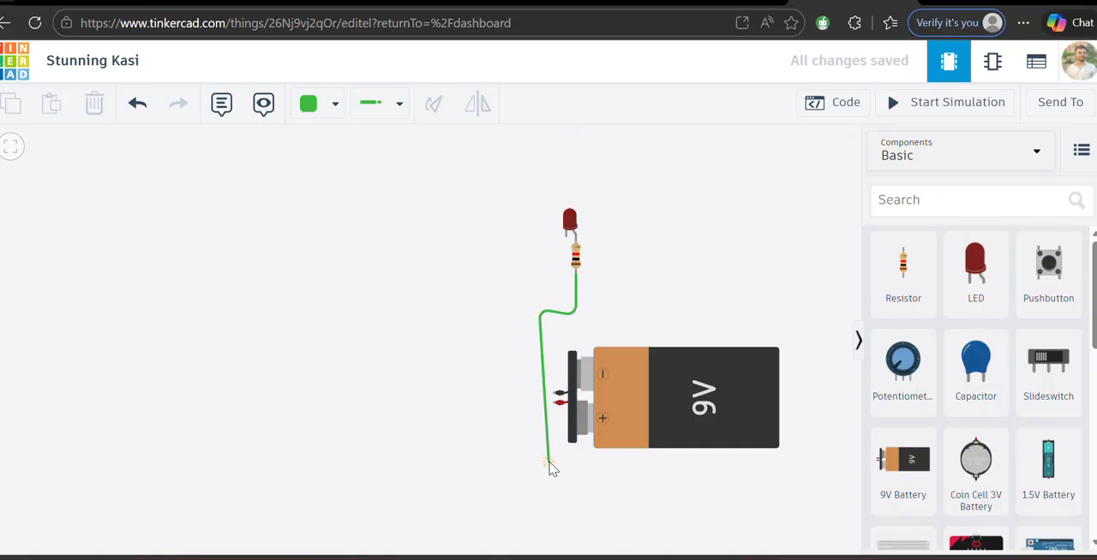
{"action": "left_click", "coordinate": [539, 405]}
{"action": "left_click", "coordinate": [554, 404]}
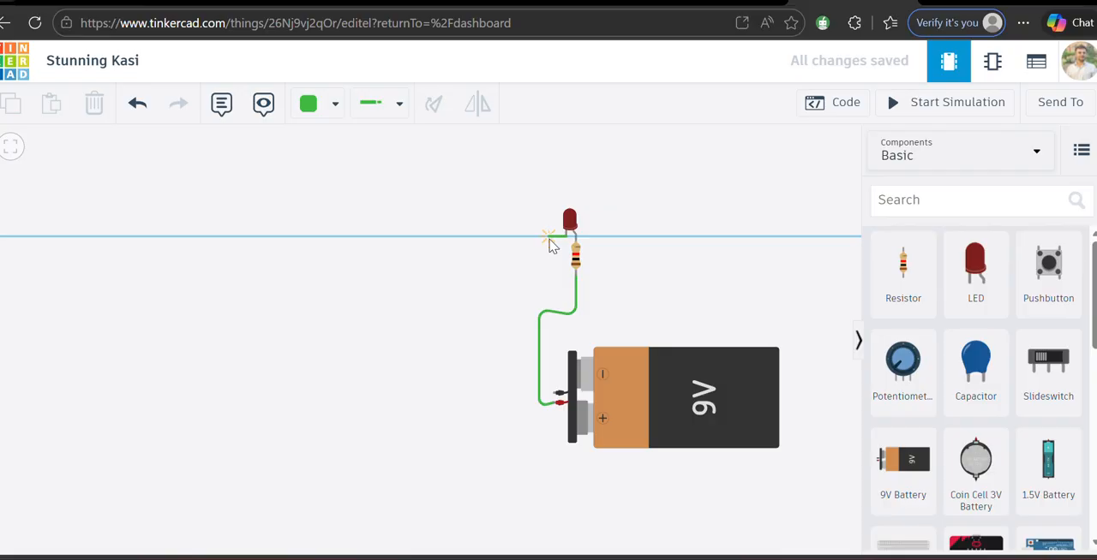
Step: Wire the LED's free leg to the negative terminal of the 9V battery and color that wire black
{"action": "left_click", "coordinate": [553, 393]}
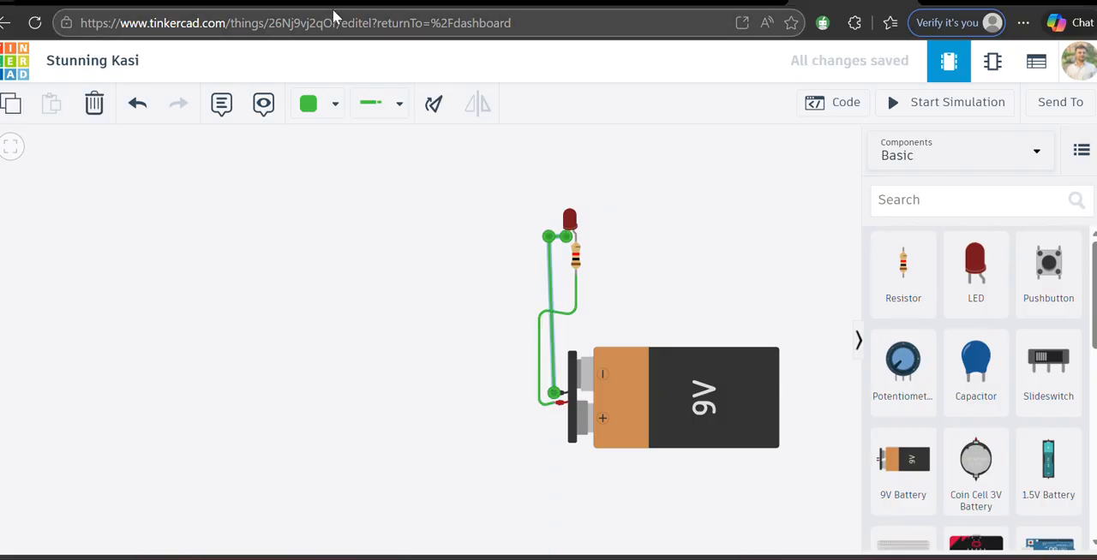
{"action": "left_click", "coordinate": [308, 104]}
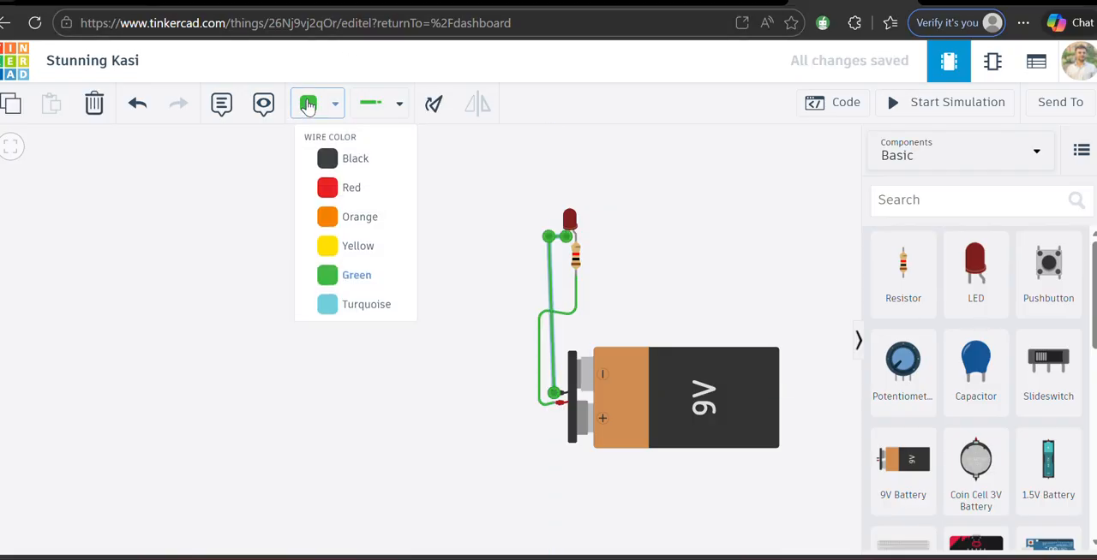
{"action": "left_click", "coordinate": [335, 162]}
{"action": "left_click", "coordinate": [470, 191]}
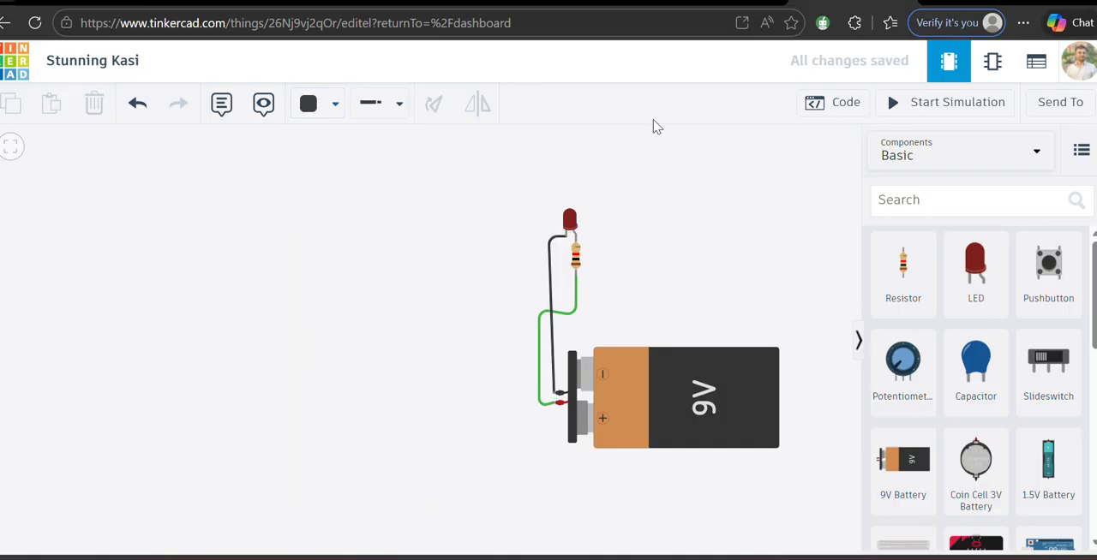
Step: Run the LED circuit simulation to test it and stop it again
{"action": "left_click", "coordinate": [968, 110]}
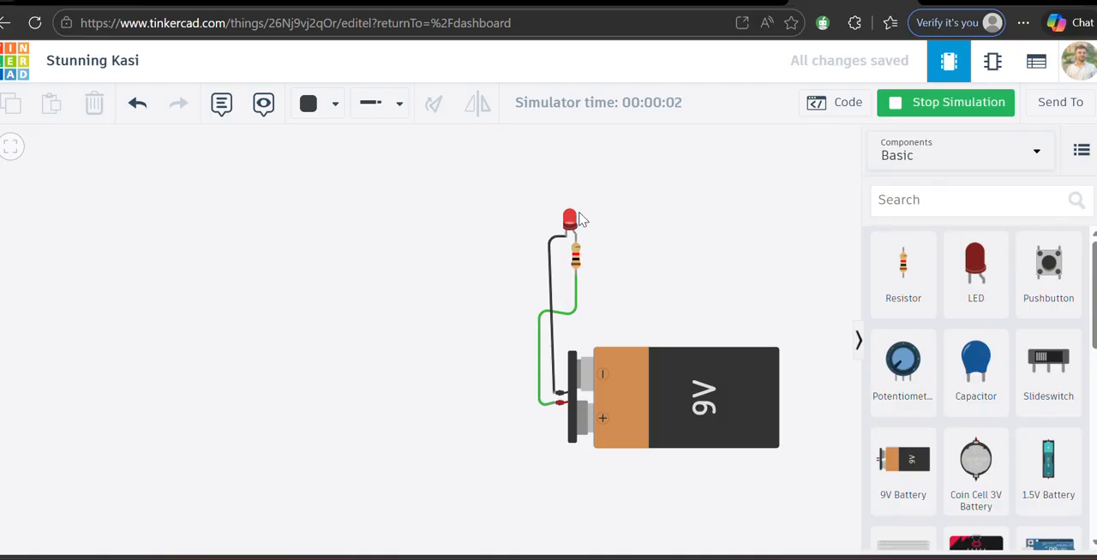
{"action": "left_click", "coordinate": [895, 116]}
Step: Browse the basic component library and look over the available component and starter categories
{"action": "scroll", "coordinate": [973, 422], "scroll_direction": "down", "scroll_amount": 1}
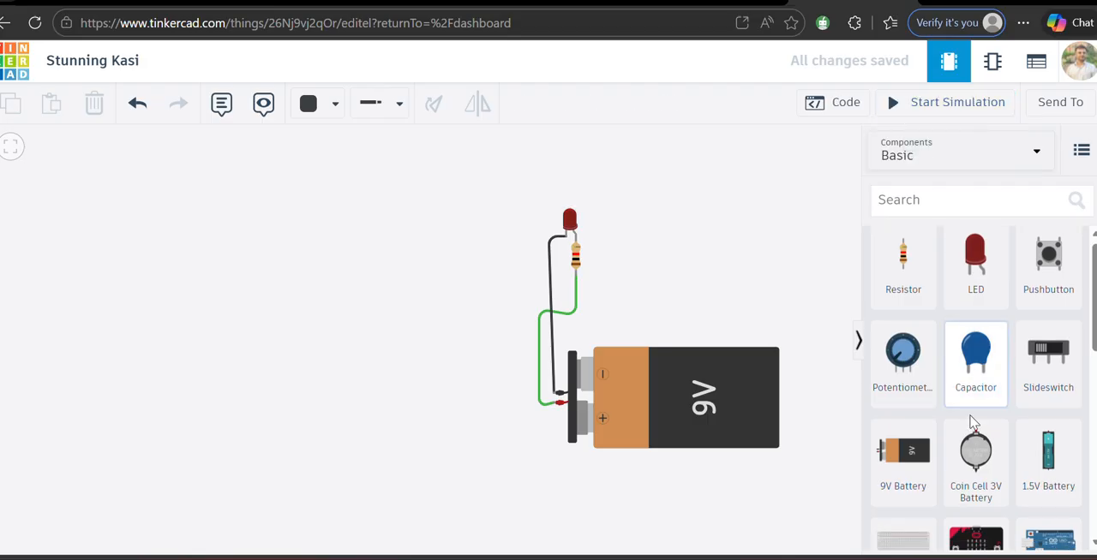
{"action": "scroll", "coordinate": [975, 420], "scroll_direction": "down", "scroll_amount": 1}
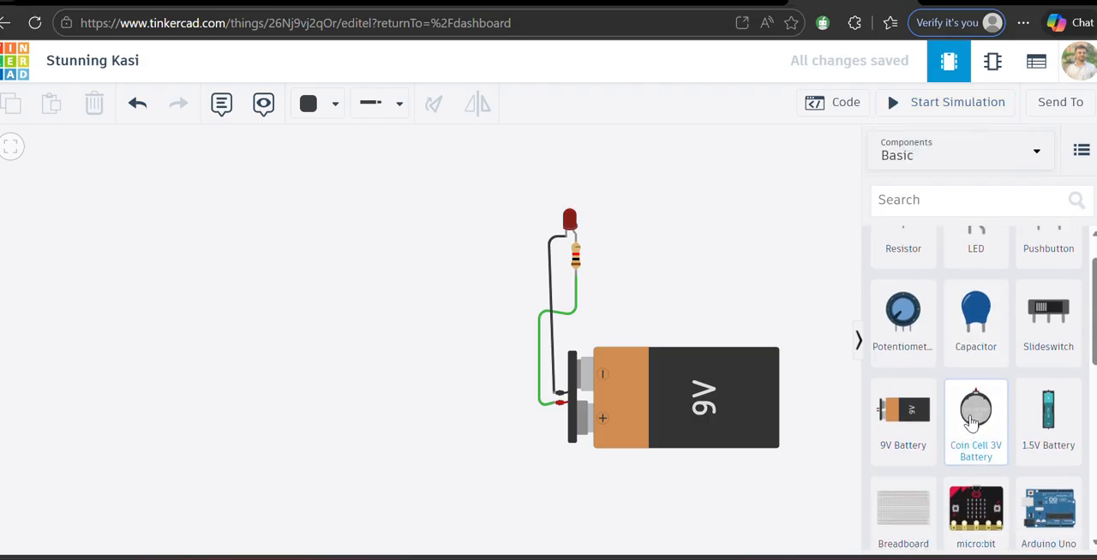
{"action": "left_click", "coordinate": [949, 159]}
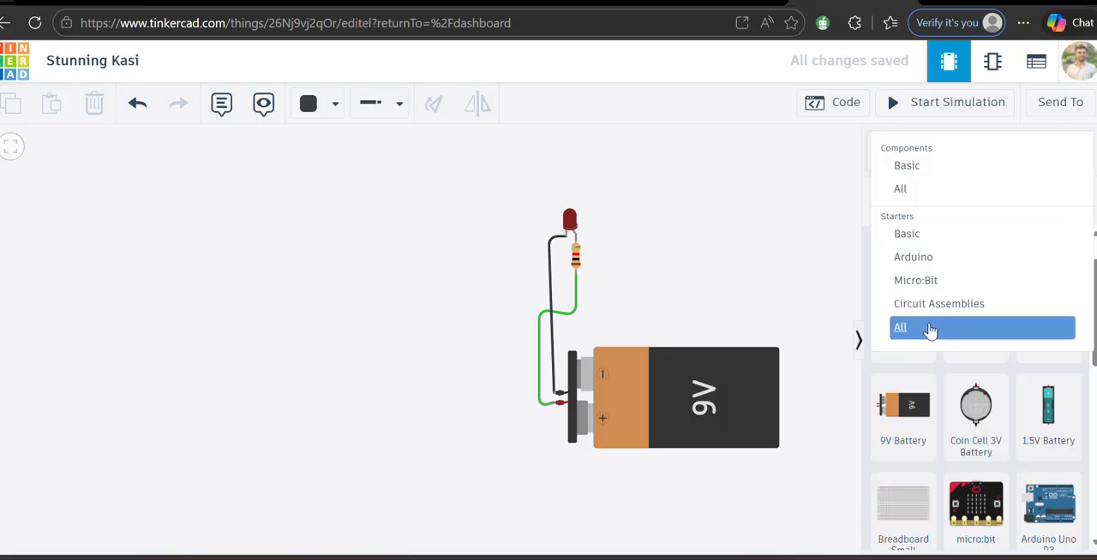
{"action": "left_click", "coordinate": [793, 181]}
{"action": "scroll", "coordinate": [994, 363], "scroll_direction": "down", "scroll_amount": 6}
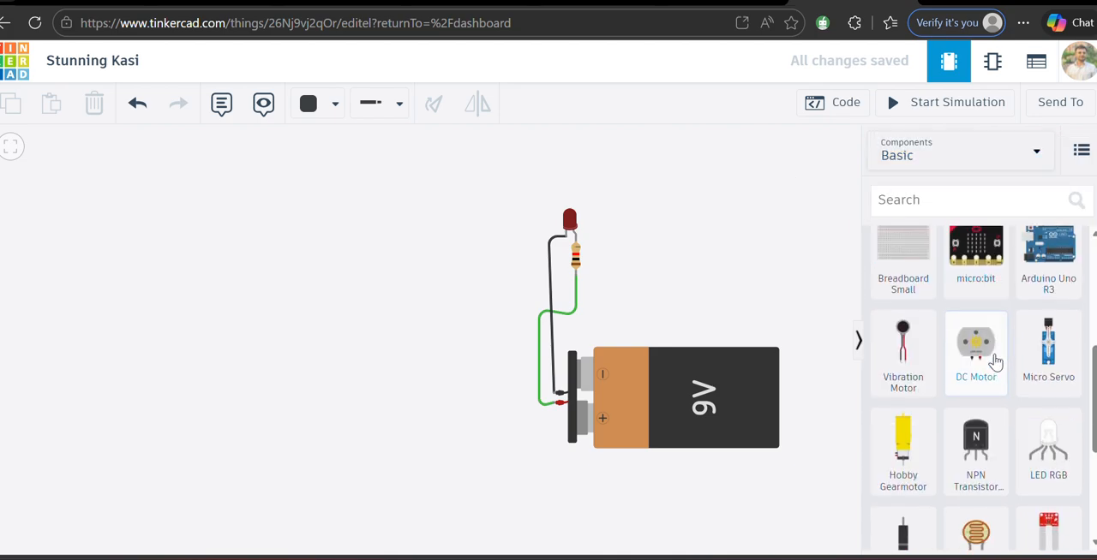
{"action": "scroll", "coordinate": [994, 362], "scroll_direction": "up", "scroll_amount": 10}
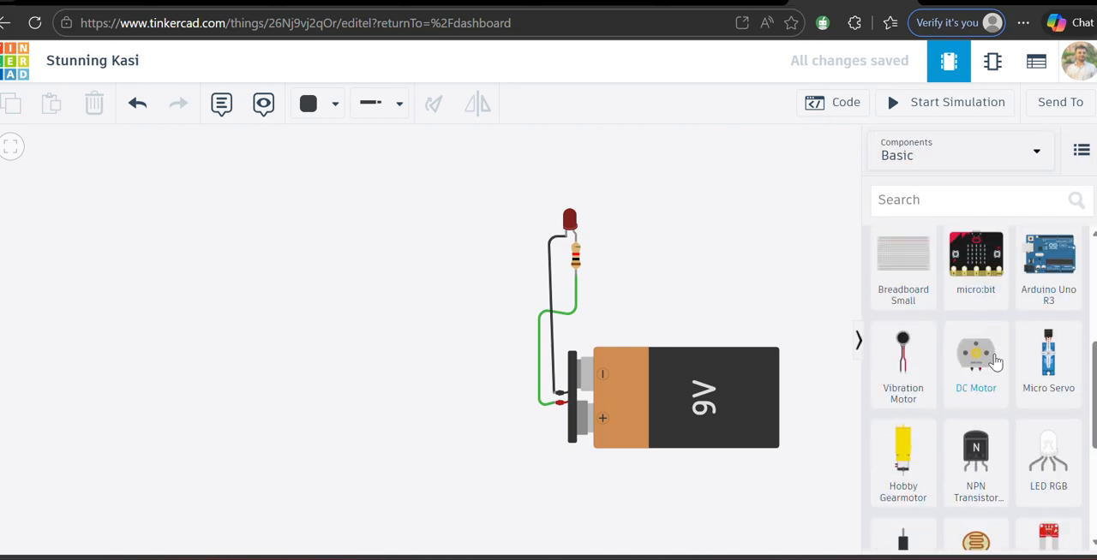
{"action": "scroll", "coordinate": [942, 343], "scroll_direction": "down", "scroll_amount": 1}
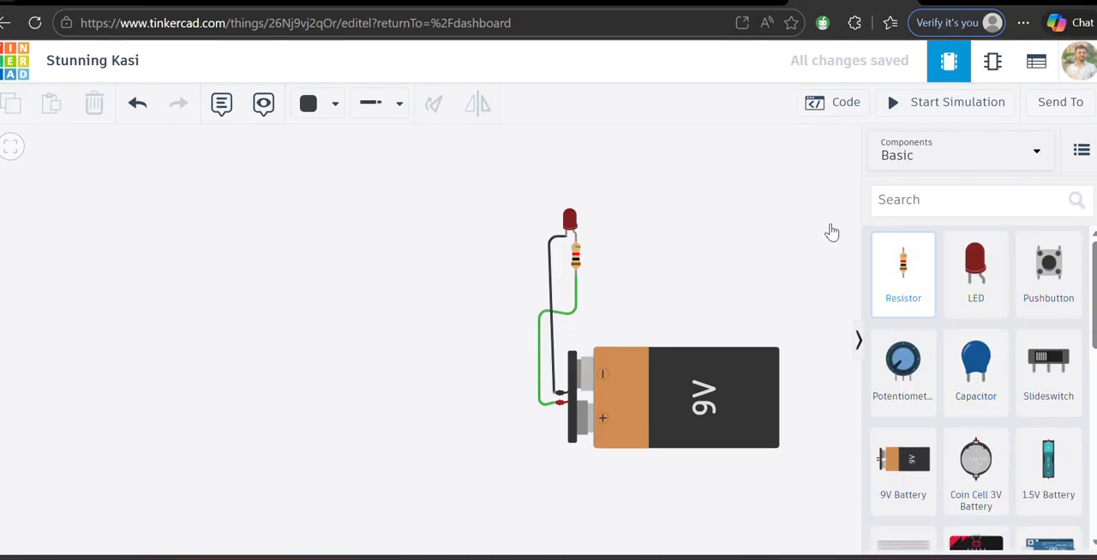
Step: Search the web for "withdiode" in a new browser tab and open the Diode simulator website from the results
{"action": "left_click", "coordinate": [934, 4]}
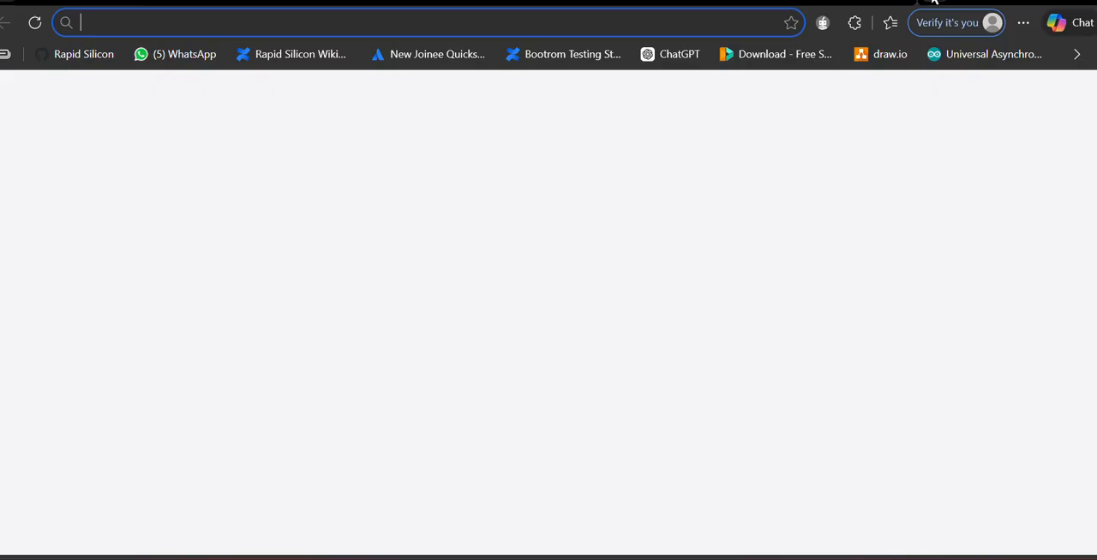
{"action": "left_click", "coordinate": [376, 93]}
{"action": "type", "text": "with"}
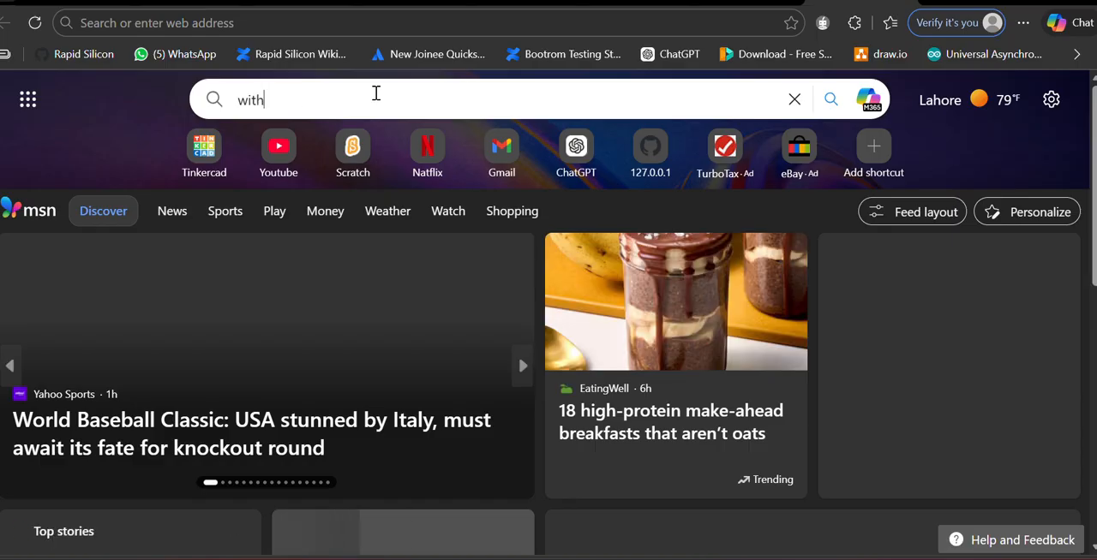
{"action": "type", "text": "diode"}
{"action": "key", "text": "Return"}
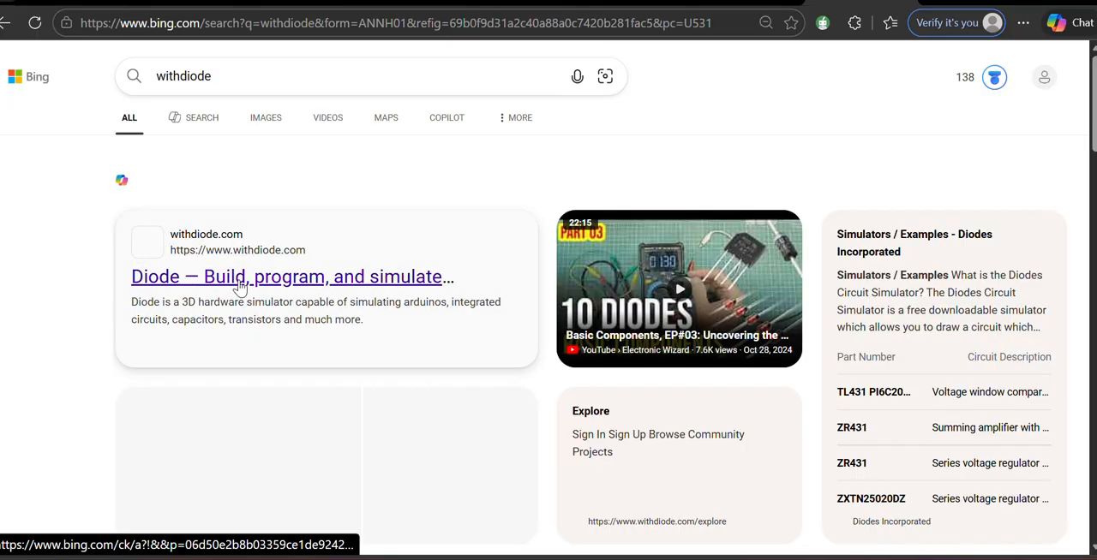
{"action": "left_click", "coordinate": [239, 283]}
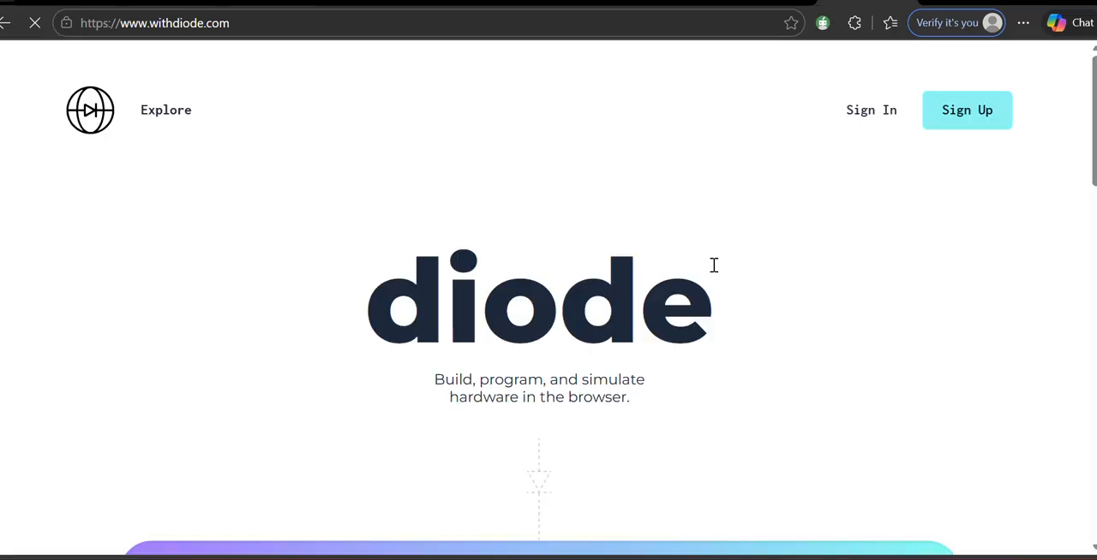
Step: Sign in to Diode with a Google account and approve sharing the account details
{"action": "scroll", "coordinate": [850, 211], "scroll_direction": "down", "scroll_amount": 3}
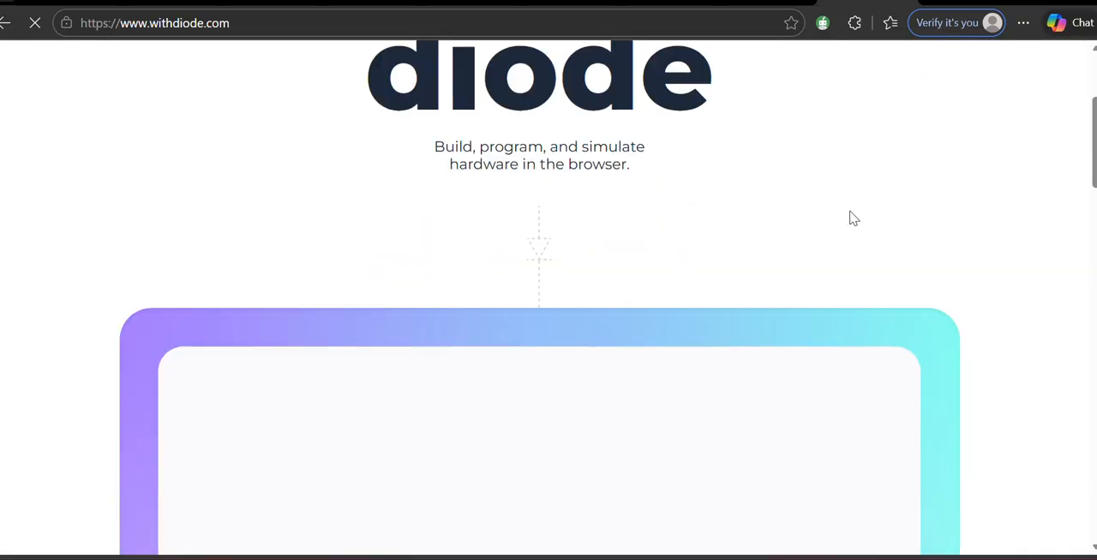
{"action": "scroll", "coordinate": [850, 212], "scroll_direction": "up", "scroll_amount": 3}
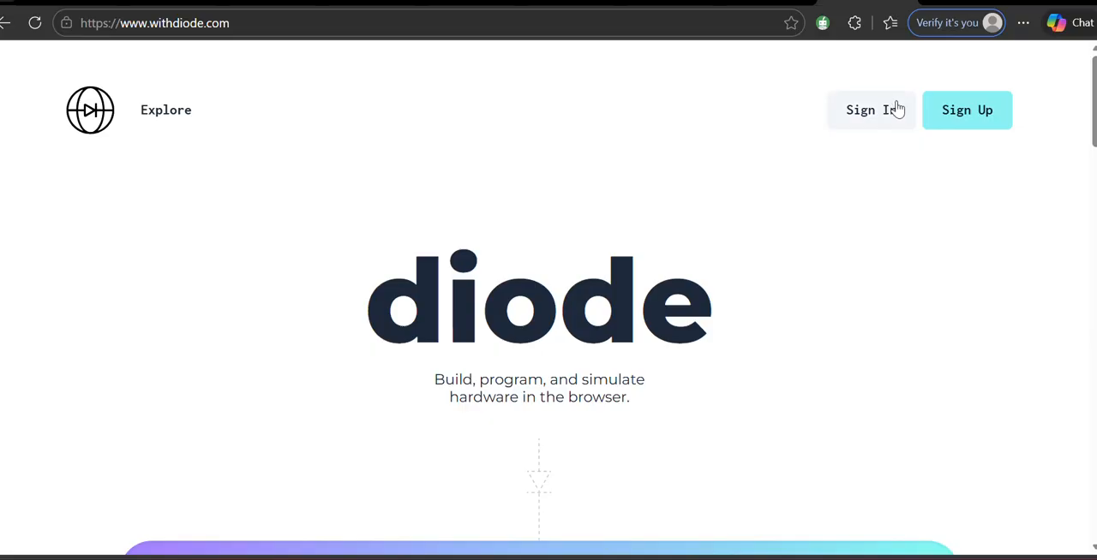
{"action": "left_click", "coordinate": [954, 113]}
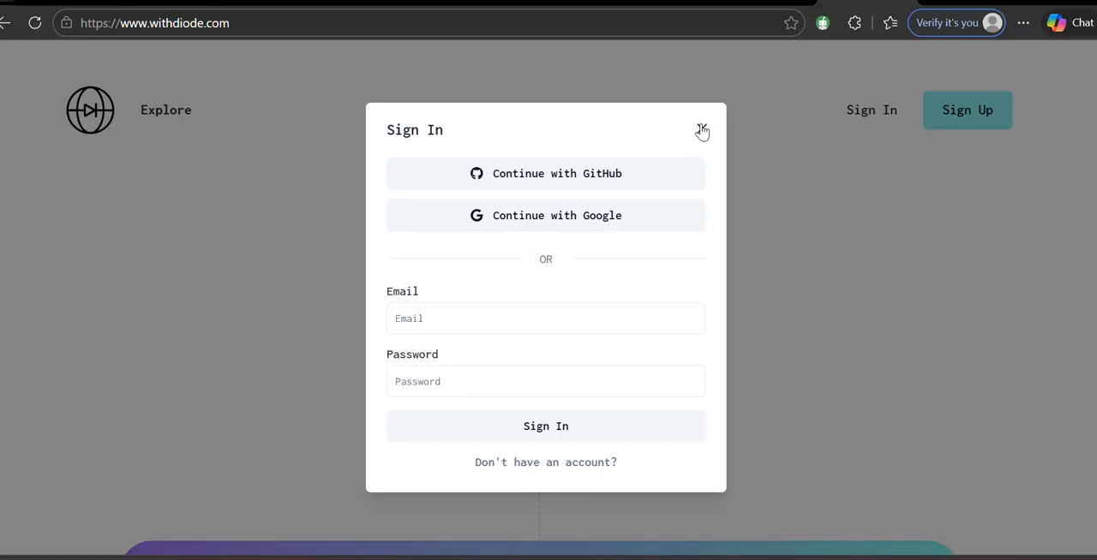
{"action": "left_click", "coordinate": [615, 227]}
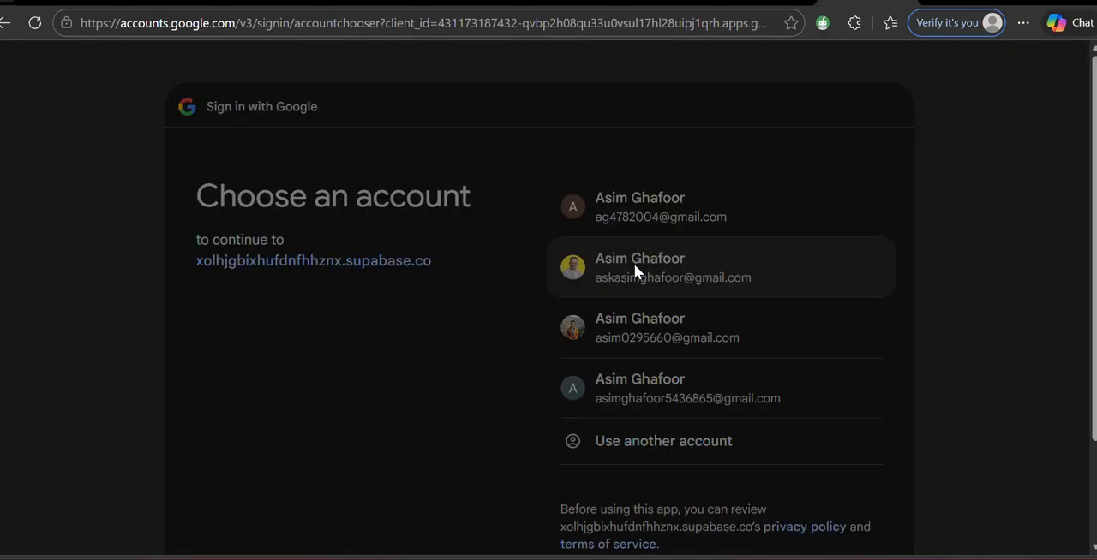
{"action": "left_click", "coordinate": [634, 270]}
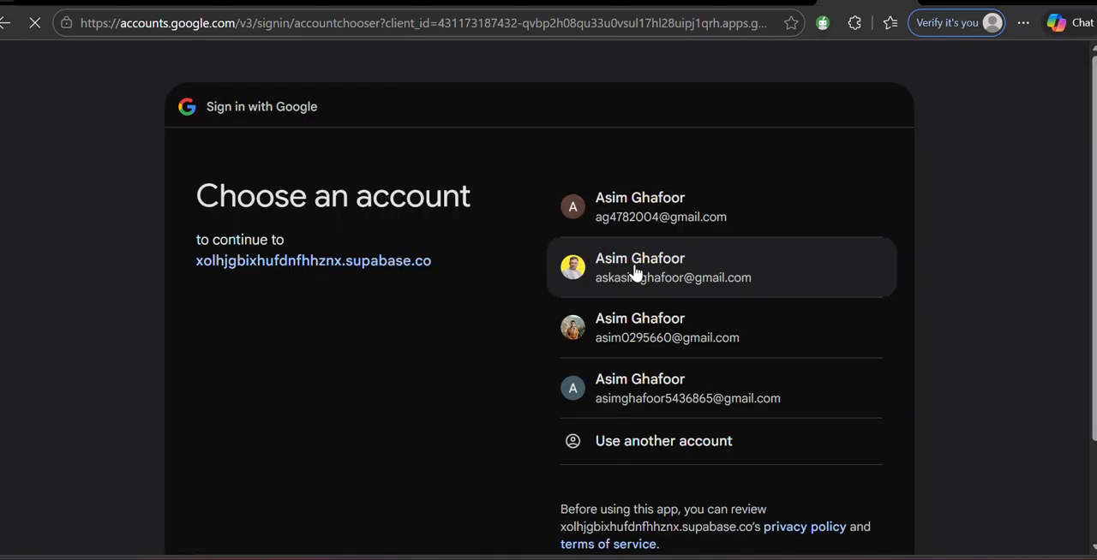
{"action": "scroll", "coordinate": [700, 372], "scroll_direction": "down", "scroll_amount": 2}
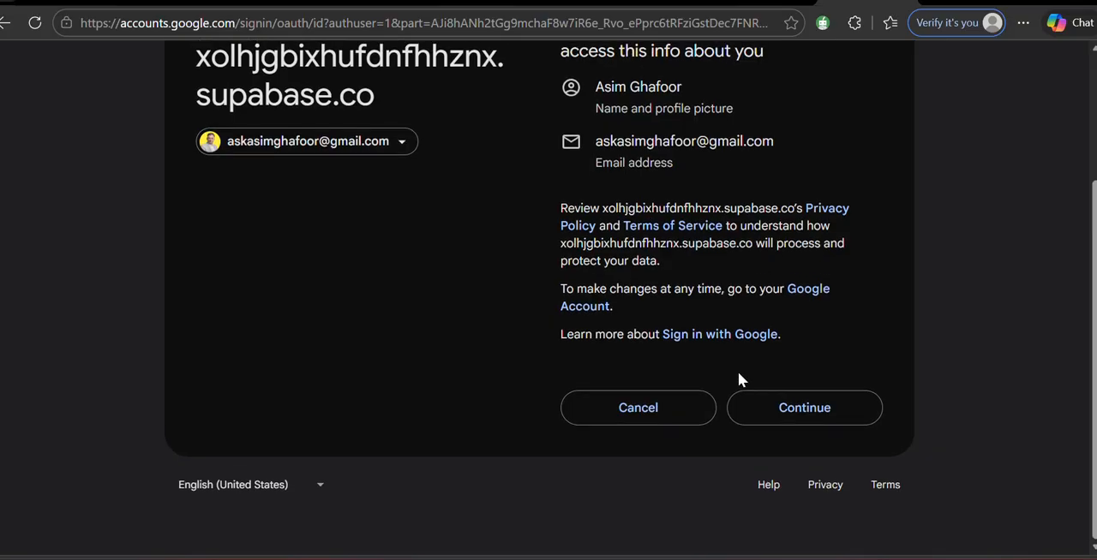
{"action": "left_click", "coordinate": [803, 410]}
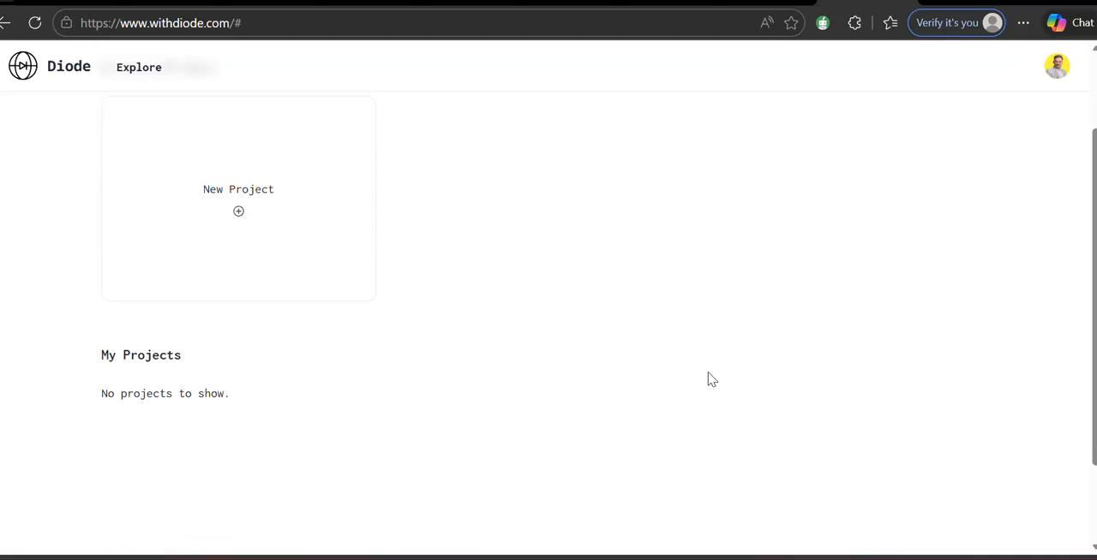
Step: Create a new blank Diode project and shift the breadboard slightly away from the battery
{"action": "scroll", "coordinate": [708, 380], "scroll_direction": "down", "scroll_amount": 3}
{"action": "scroll", "coordinate": [517, 234], "scroll_direction": "up", "scroll_amount": 2}
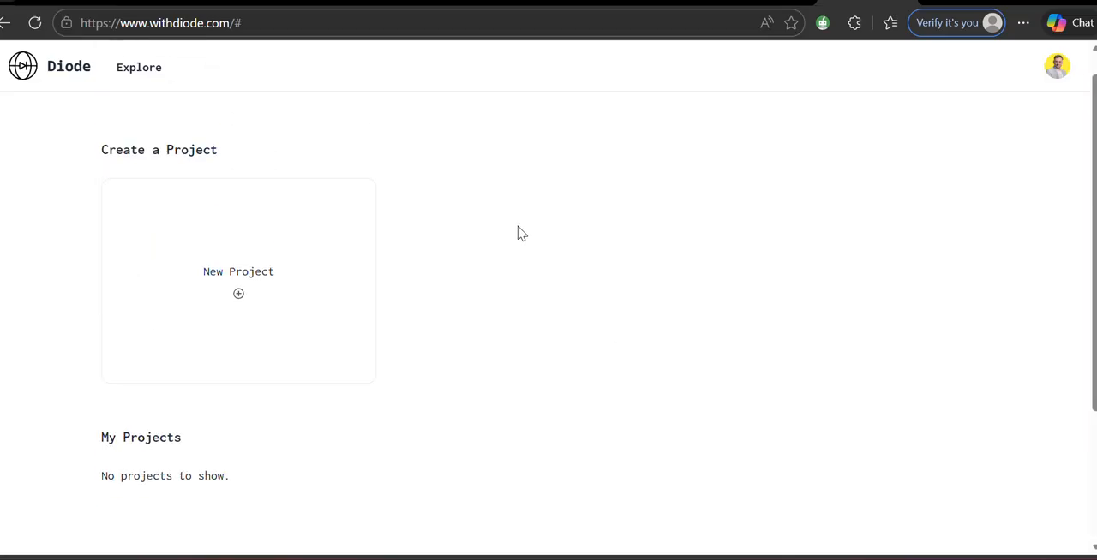
{"action": "left_click", "coordinate": [238, 292]}
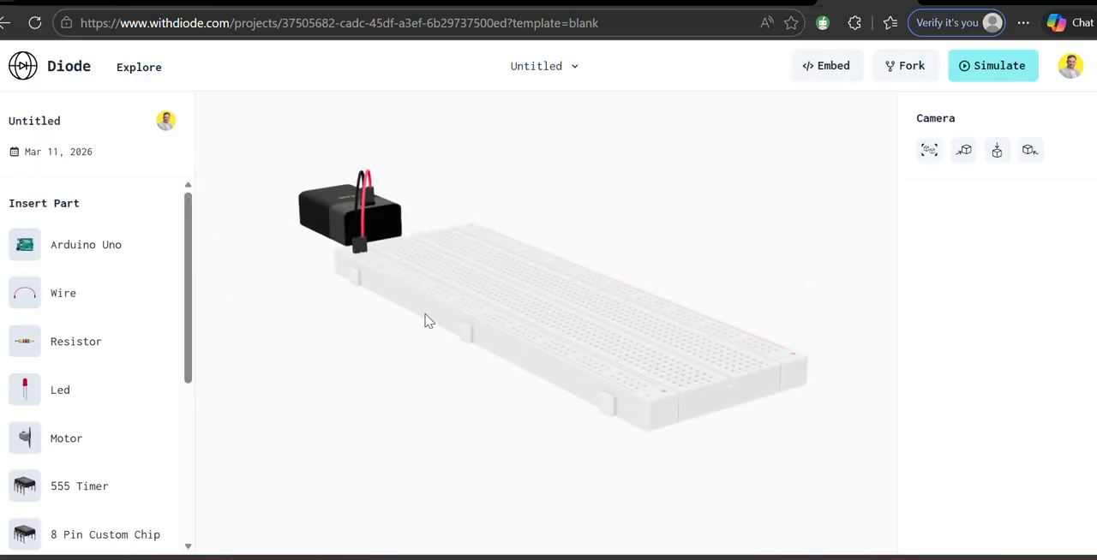
{"action": "mouse_move", "coordinate": [480, 335]}
{"action": "left_mouse_down"}
{"action": "mouse_move", "coordinate": [525, 345]}
{"action": "mouse_move", "coordinate": [473, 326]}
{"action": "left_mouse_up"}
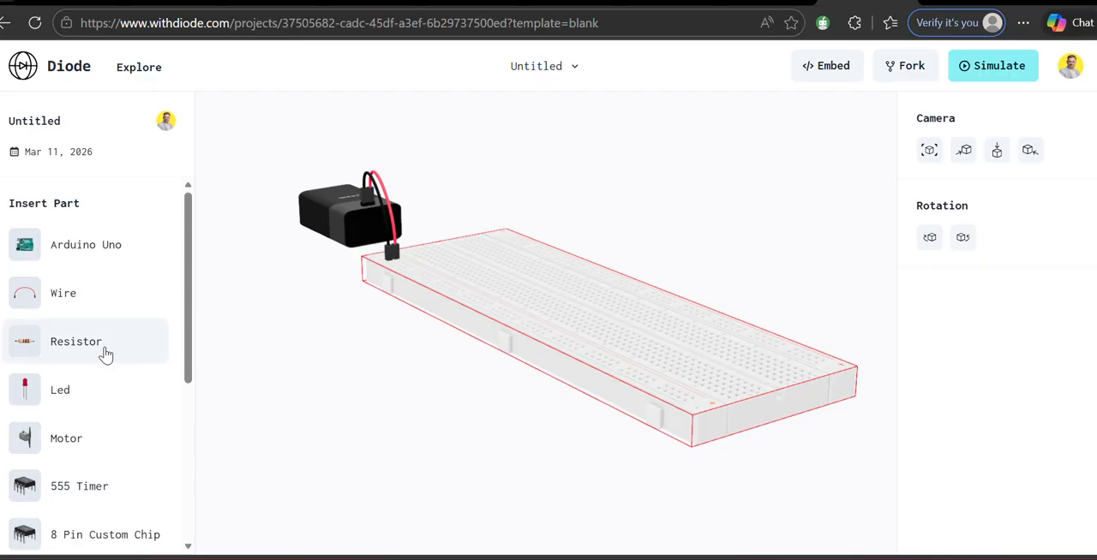
Step: Place a resistor near the battery end of the breadboard and insert a red LED beside one of its legs
{"action": "left_click_drag", "start_coordinate": [59, 350], "coordinate": [491, 325]}
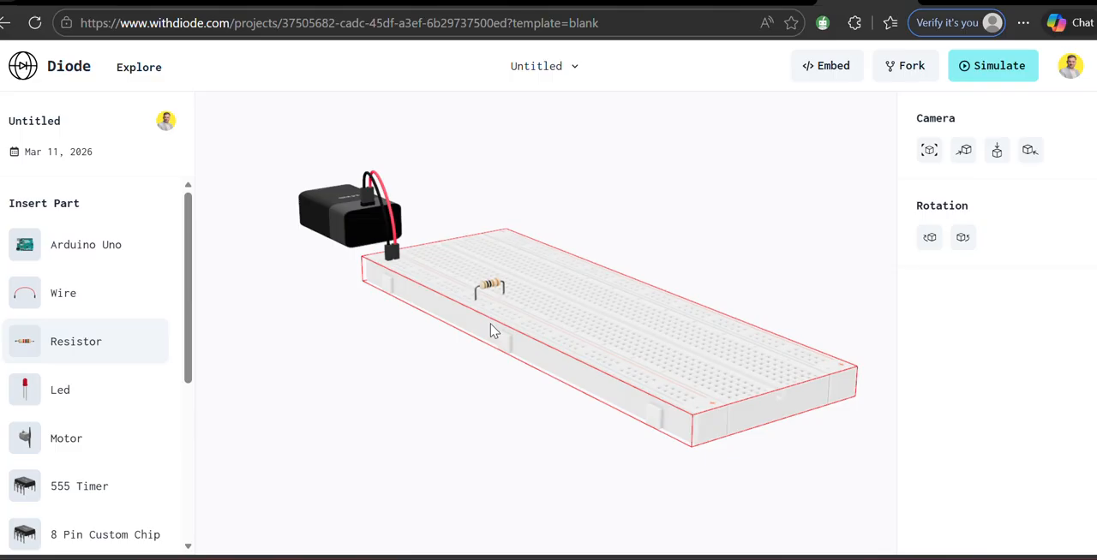
{"action": "left_click_drag", "start_coordinate": [437, 313], "coordinate": [488, 324]}
{"action": "left_click", "coordinate": [488, 323]}
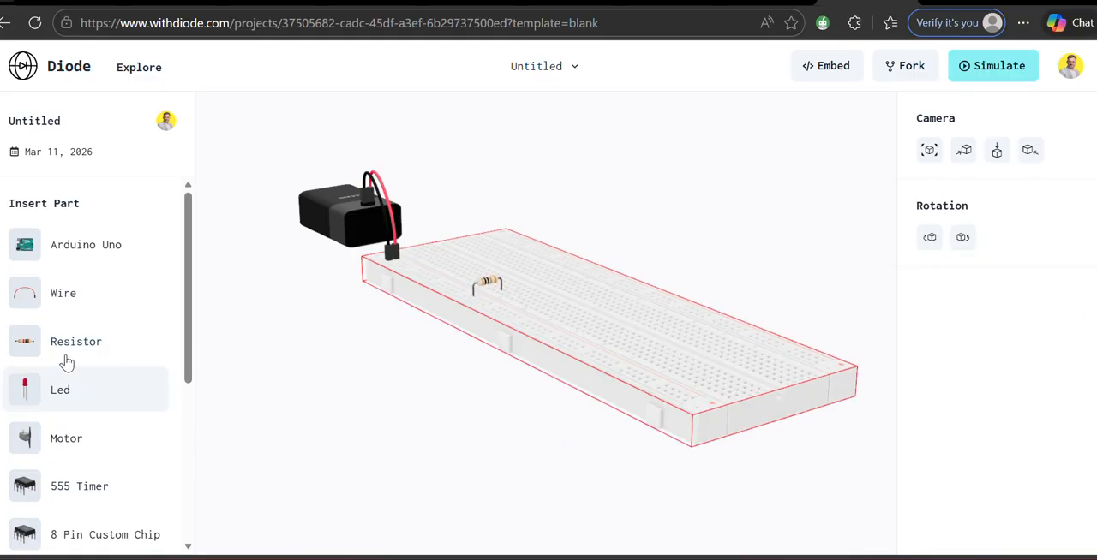
{"action": "left_click", "coordinate": [62, 394]}
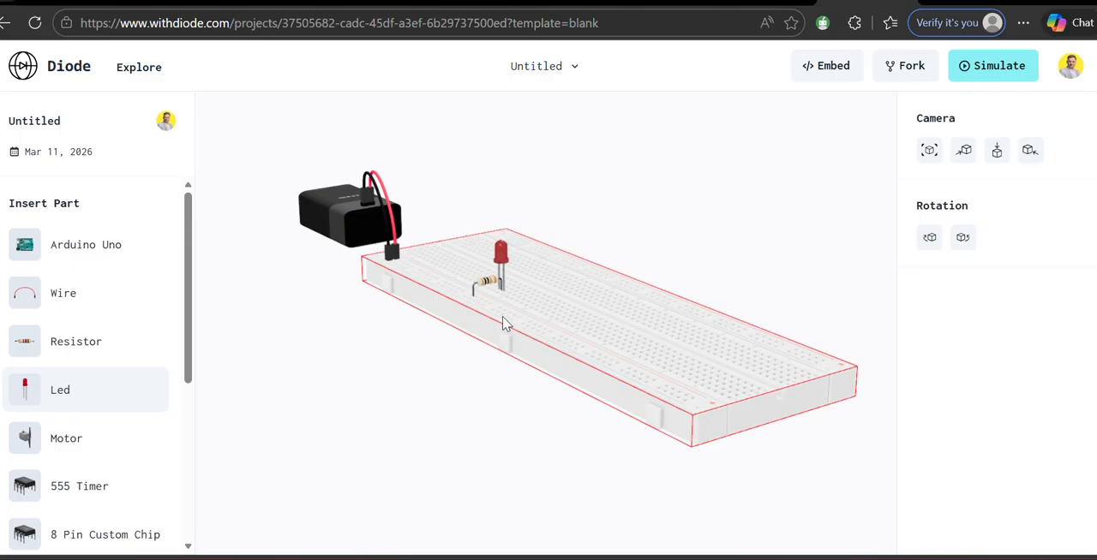
{"action": "left_click", "coordinate": [503, 324]}
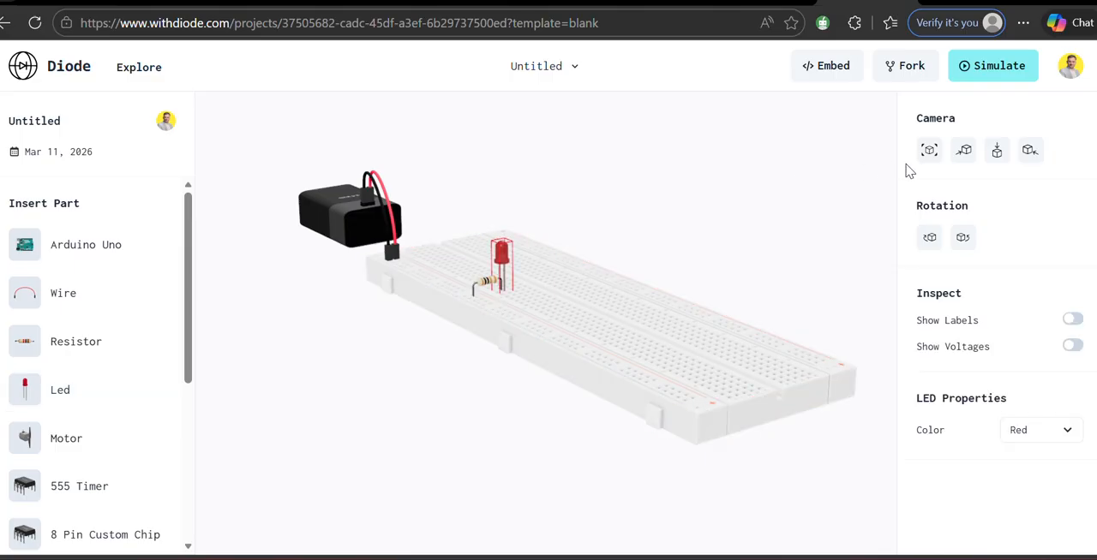
Step: From a top view, reposition the LED and resistor so the resistor bridges the inner power rail and column 42 beside the LED
{"action": "left_click", "coordinate": [999, 152]}
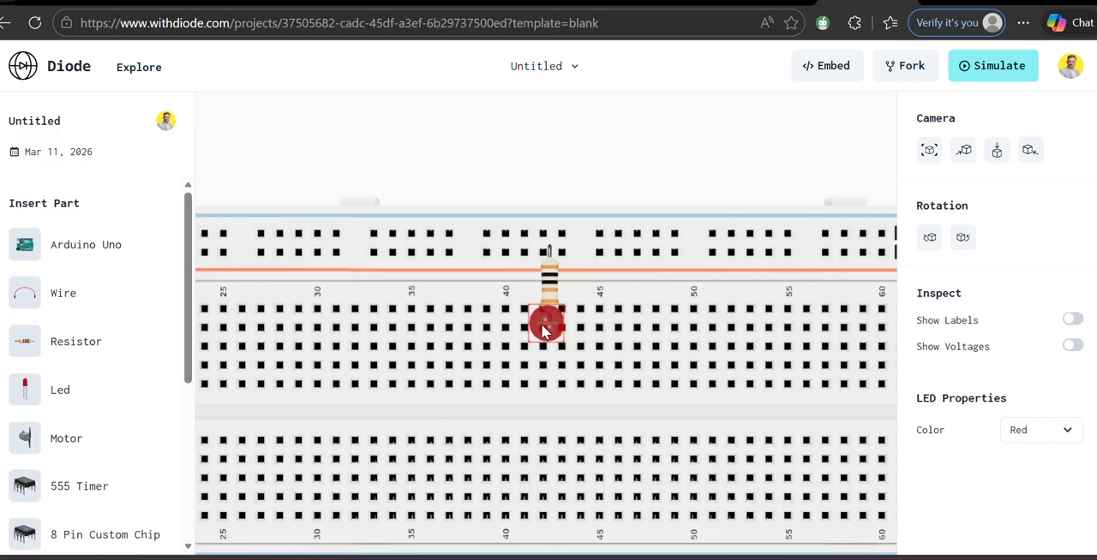
{"action": "mouse_move", "coordinate": [559, 341]}
{"action": "left_mouse_down"}
{"action": "mouse_move", "coordinate": [572, 336]}
{"action": "mouse_move", "coordinate": [560, 350]}
{"action": "left_mouse_up"}
{"action": "left_click_drag", "start_coordinate": [552, 291], "coordinate": [549, 293]}
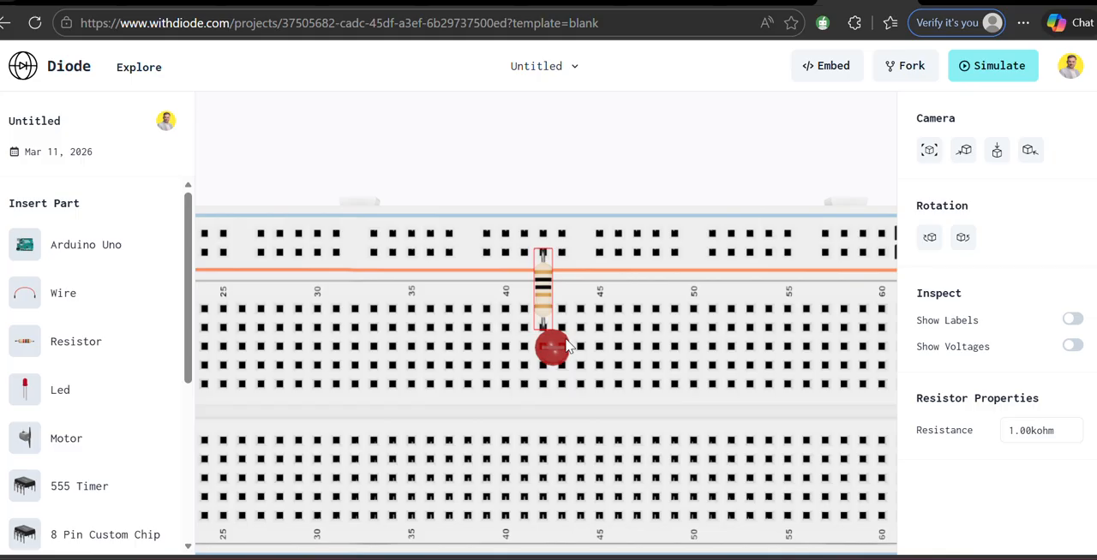
{"action": "left_click", "coordinate": [566, 274]}
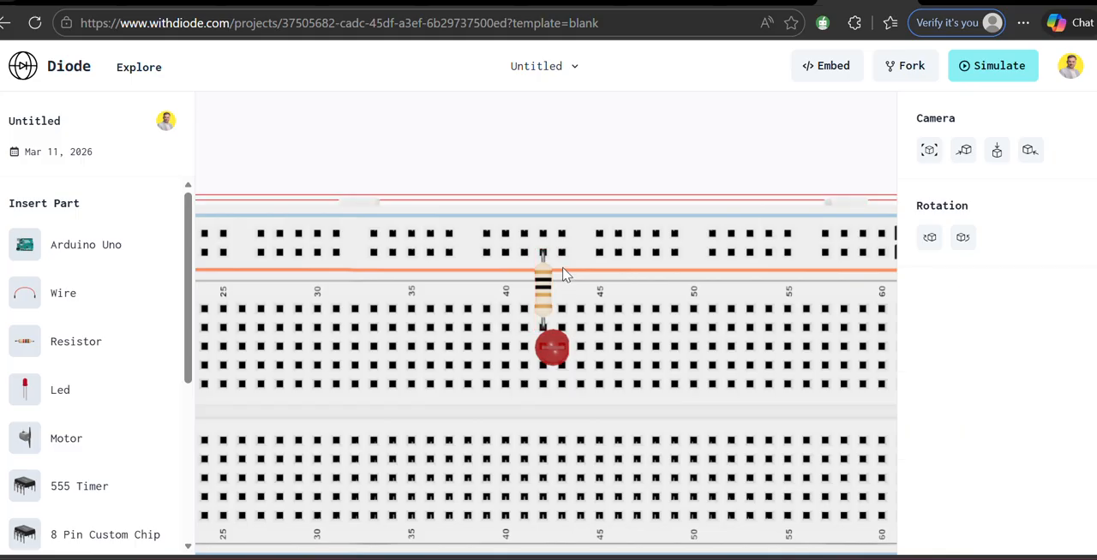
Step: Add a red wire from the outer power rail at column 45 to the LED's free leg in column 43
{"action": "scroll", "coordinate": [568, 276], "scroll_direction": "down", "scroll_amount": 3}
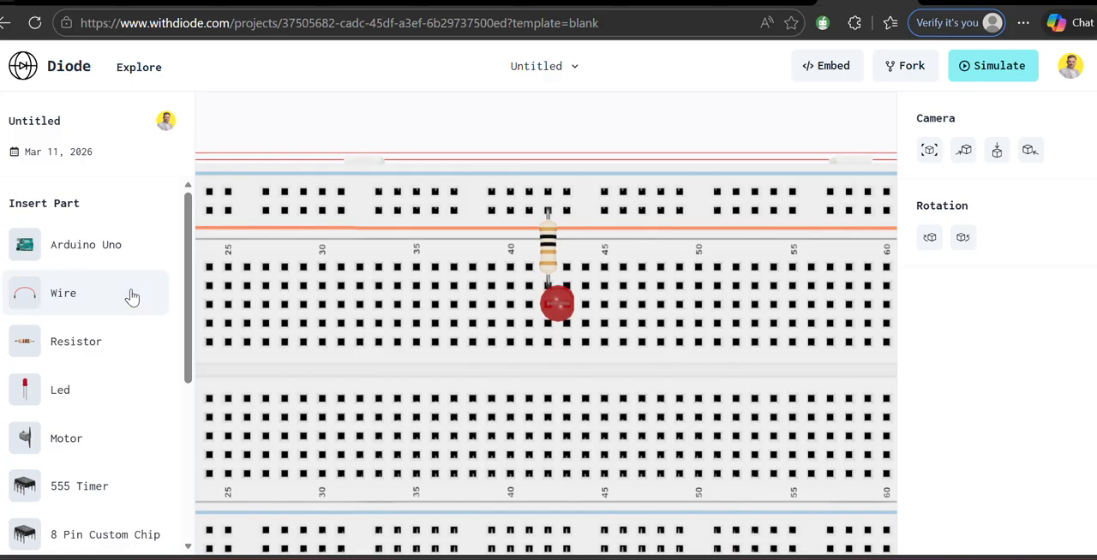
{"action": "left_click_drag", "start_coordinate": [441, 292], "coordinate": [605, 206]}
{"action": "left_click_drag", "start_coordinate": [602, 308], "coordinate": [603, 204]}
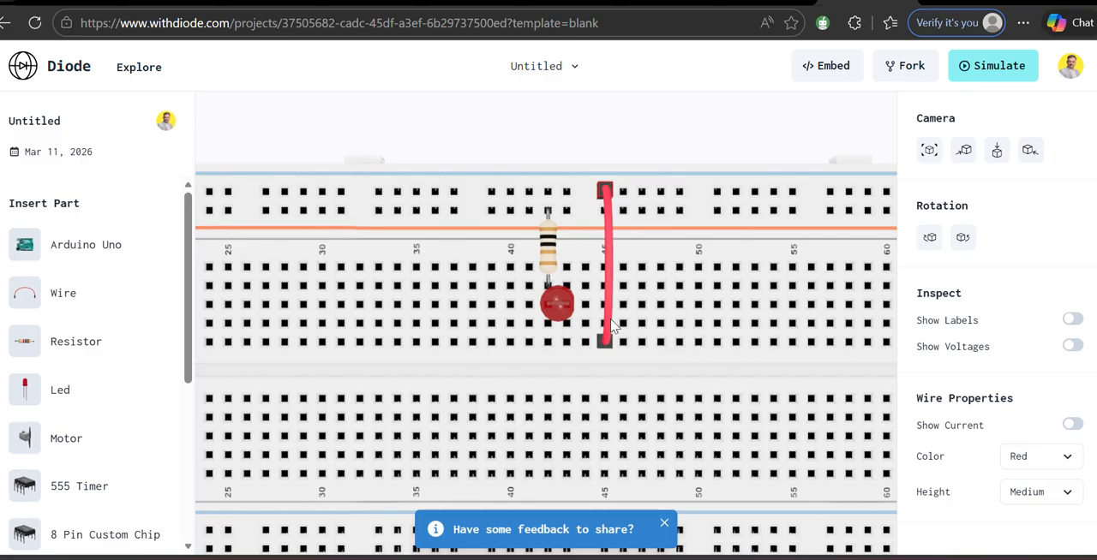
{"action": "left_click_drag", "start_coordinate": [606, 334], "coordinate": [563, 347]}
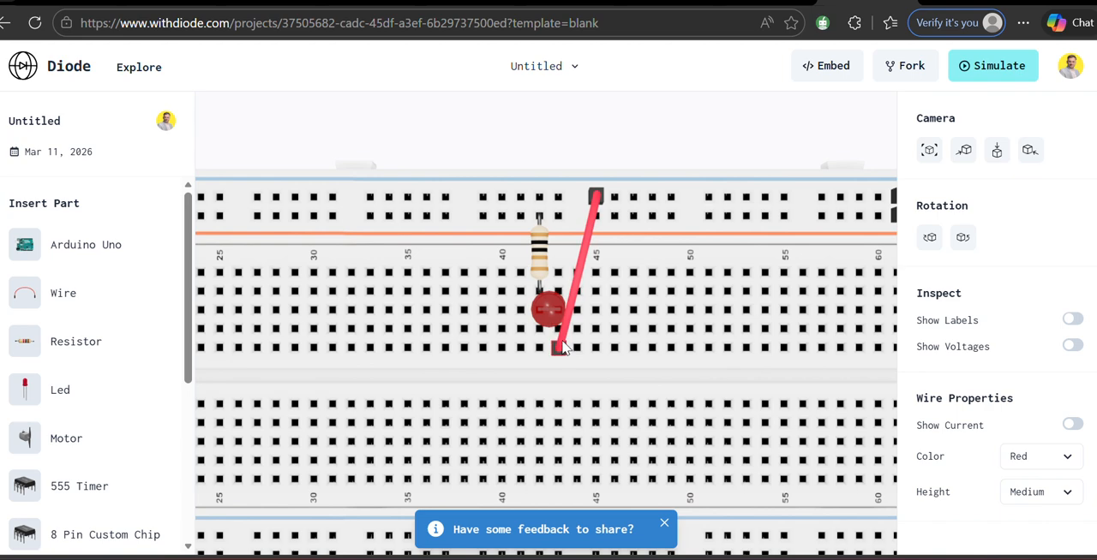
{"action": "left_click", "coordinate": [638, 356]}
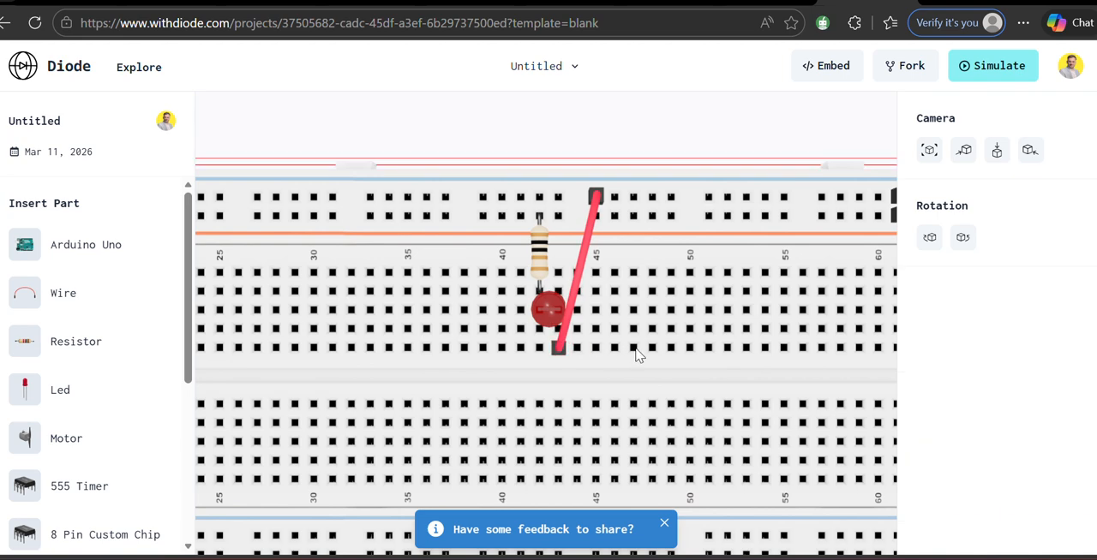
Step: Run the circuit simulation, view the whole circuit from above and from two sides, and stop the simulation
{"action": "left_click", "coordinate": [998, 66]}
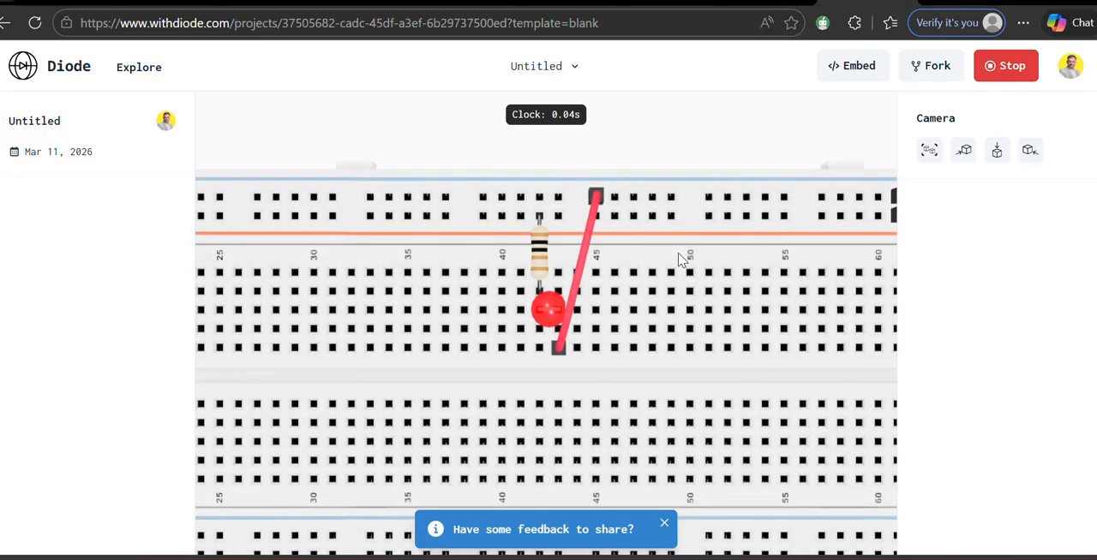
{"action": "left_click", "coordinate": [929, 164]}
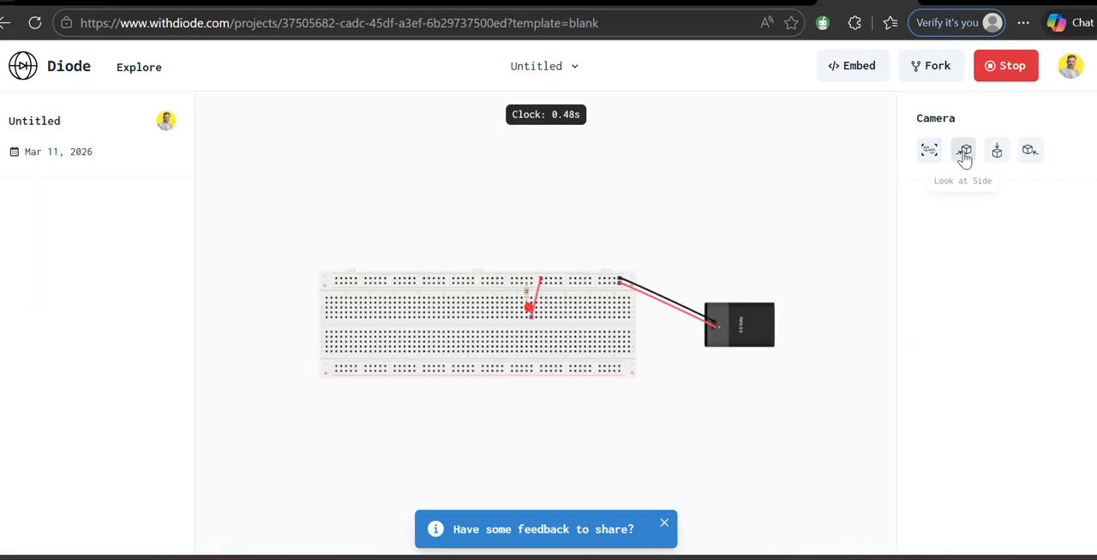
{"action": "left_click", "coordinate": [963, 155]}
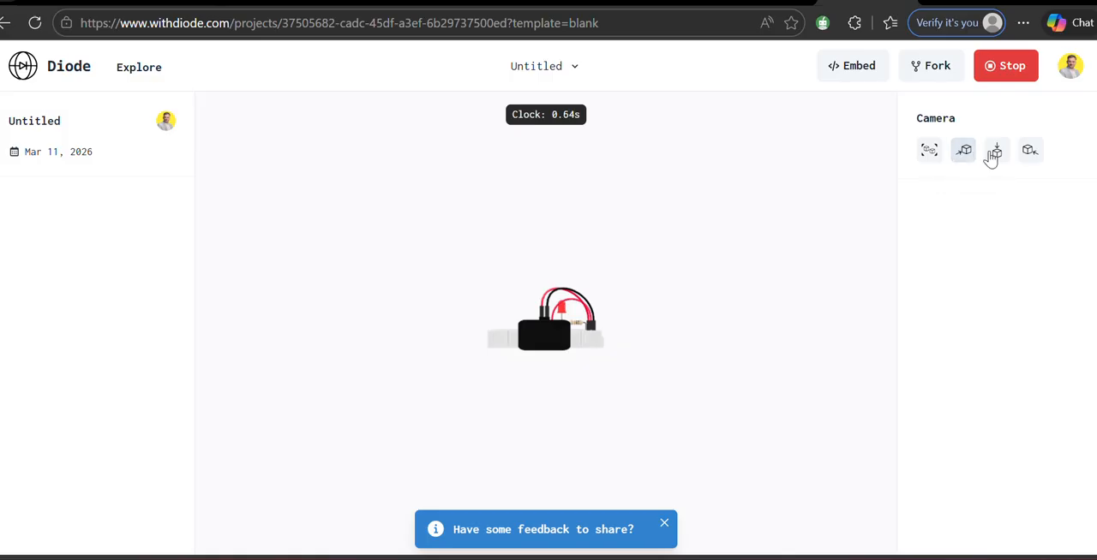
{"action": "left_click", "coordinate": [1029, 152]}
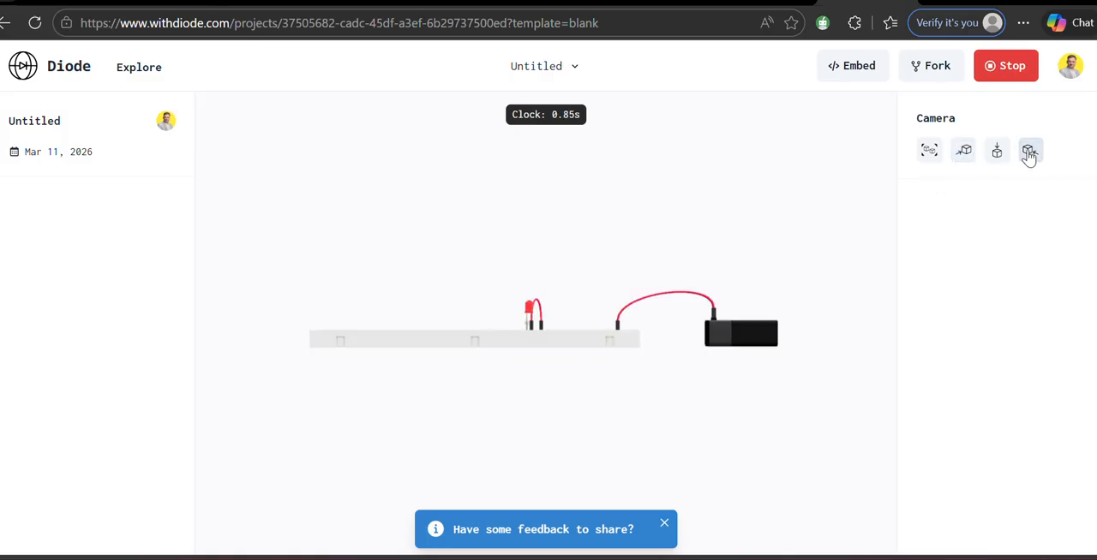
{"action": "left_click", "coordinate": [1005, 68]}
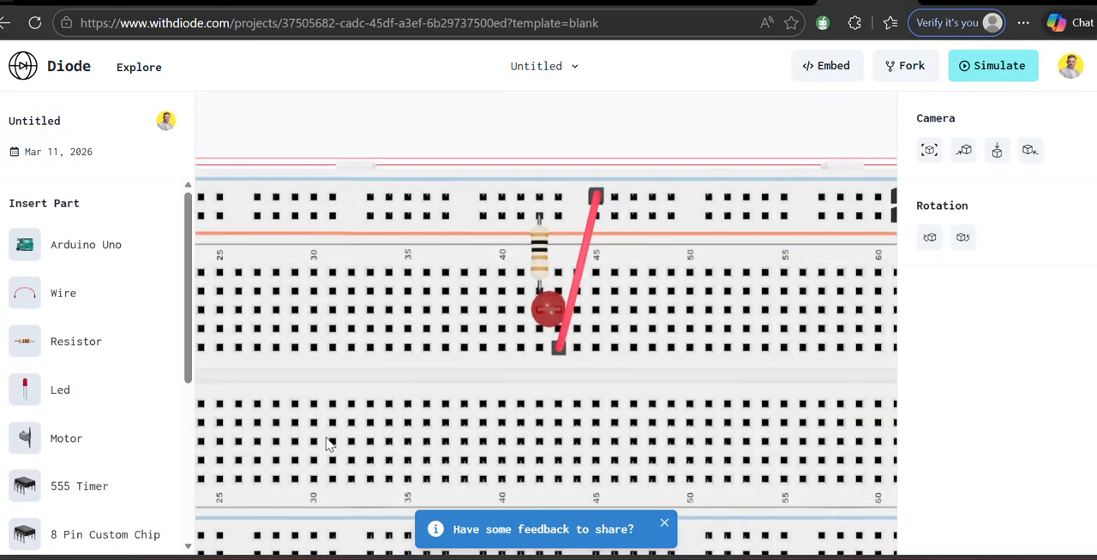
Step: Look through the list of parts that can be inserted, down to the breadboard and battery
{"action": "scroll", "coordinate": [131, 384], "scroll_direction": "down", "scroll_amount": 2}
{"action": "scroll", "coordinate": [131, 384], "scroll_direction": "down", "scroll_amount": 5}
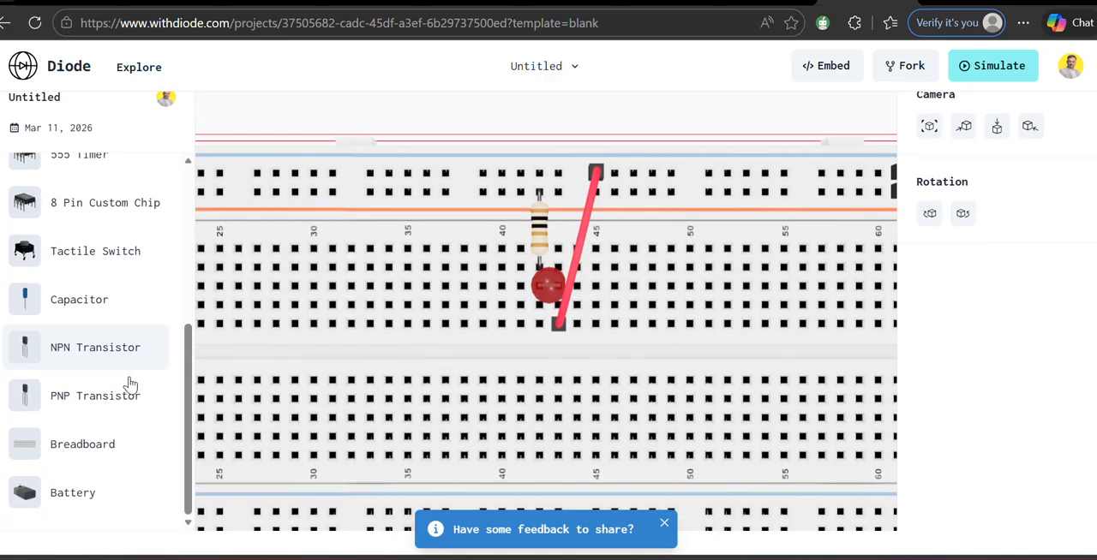
{"action": "scroll", "coordinate": [322, 351], "scroll_direction": "up", "scroll_amount": 4}
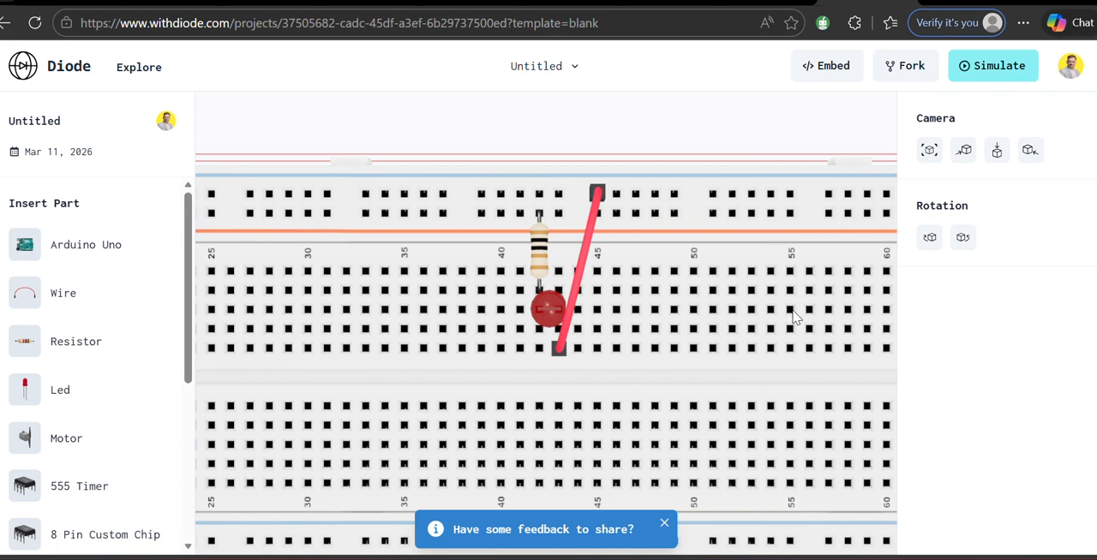
Step: Check the simulation suite slide in the PDF, and clear the browser and Downloads windows from the desktop
{"action": "left_click", "coordinate": [672, 558]}
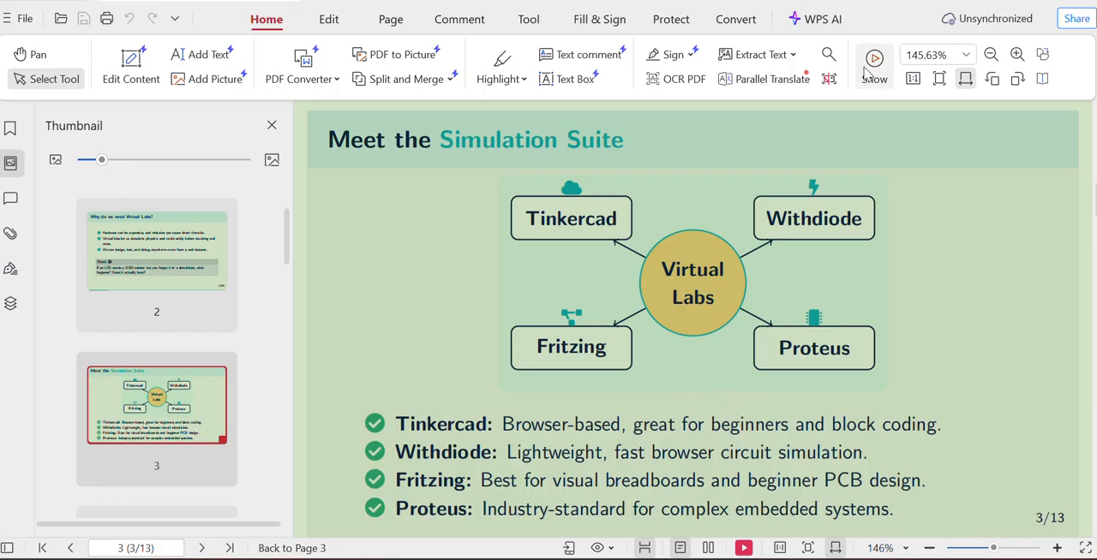
{"action": "left_click", "coordinate": [1014, 5]}
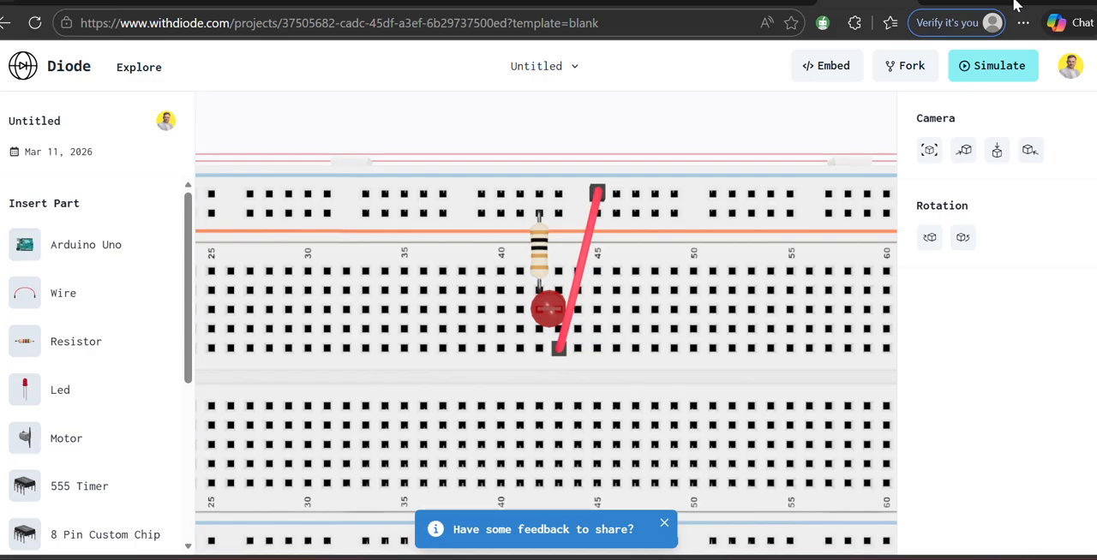
{"action": "left_click", "coordinate": [904, 2]}
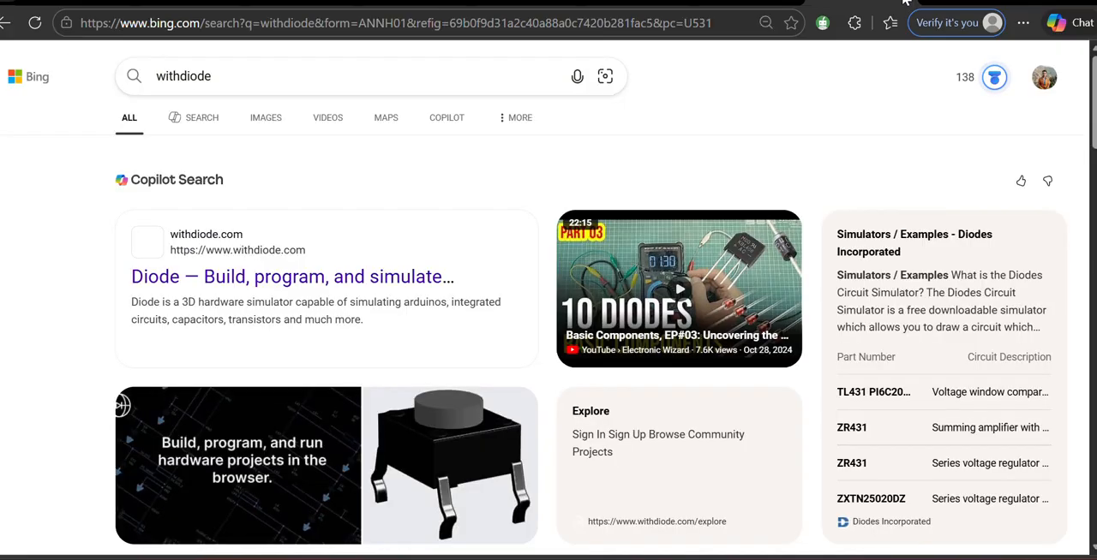
{"action": "left_click", "coordinate": [1011, 3]}
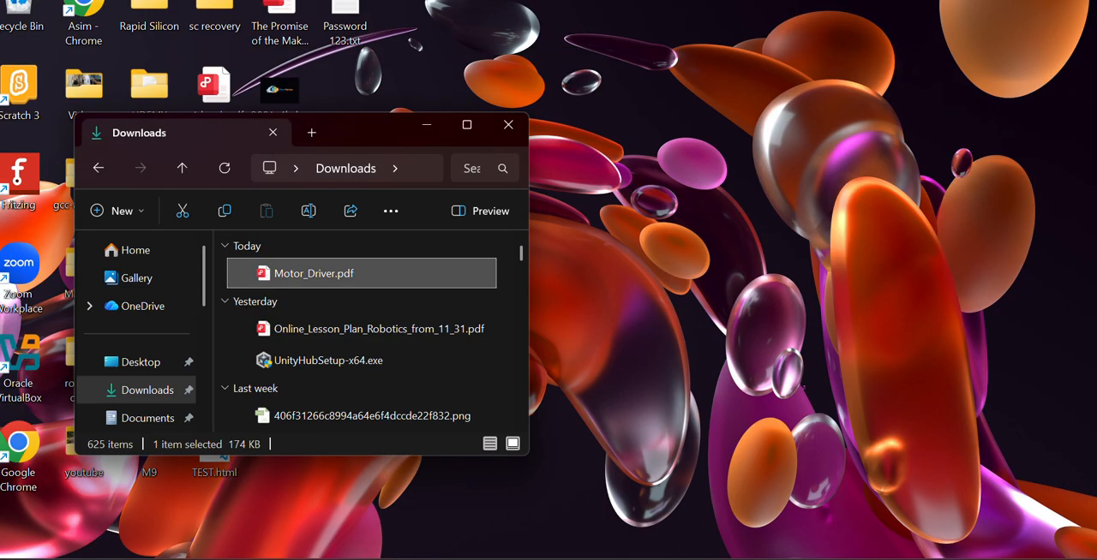
{"action": "left_click", "coordinate": [517, 125]}
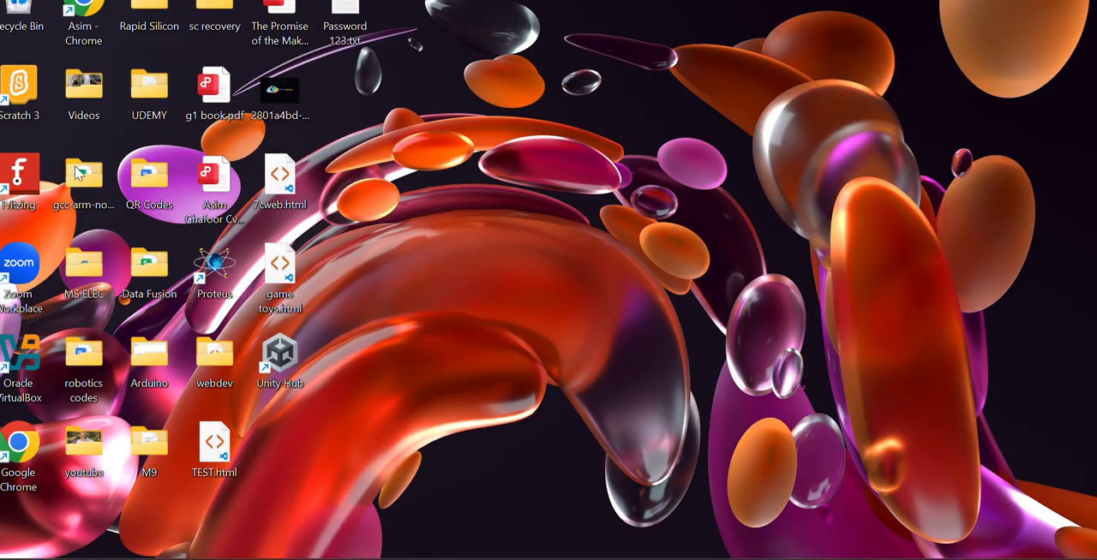
Step: Launch Fritzing and open the Arduino example "Blink" from the Light, LED category
{"action": "double_click", "coordinate": [26, 180]}
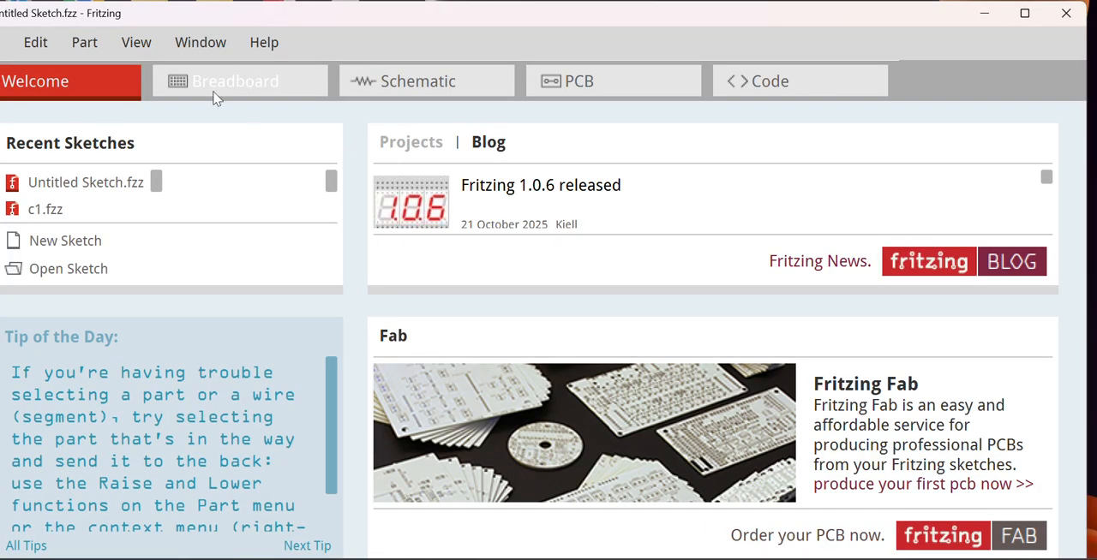
{"action": "left_click", "coordinate": [5, 43]}
{"action": "mouse_move", "coordinate": [35, 42]}
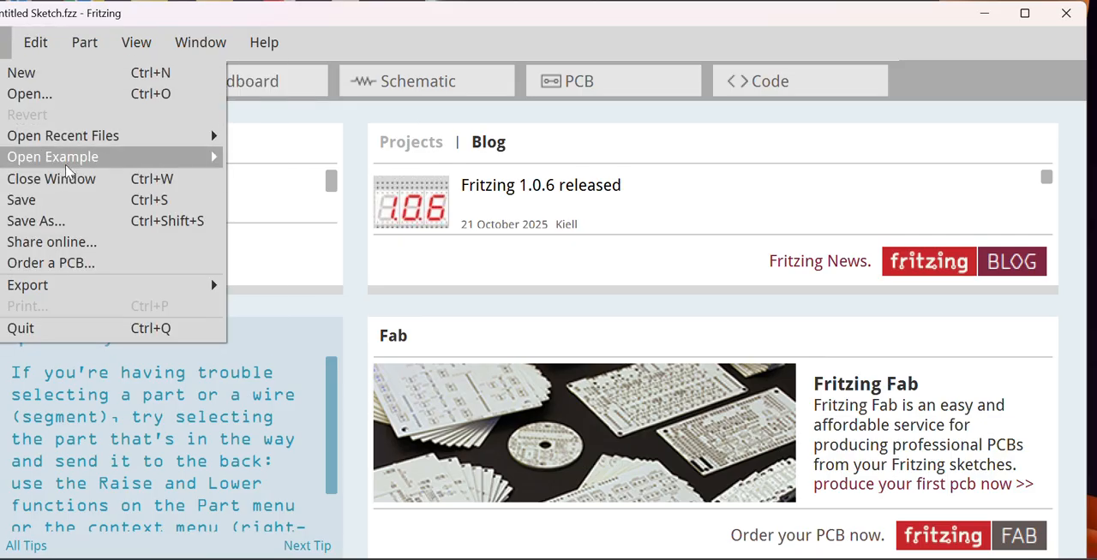
{"action": "mouse_move", "coordinate": [76, 162]}
{"action": "mouse_move", "coordinate": [287, 159]}
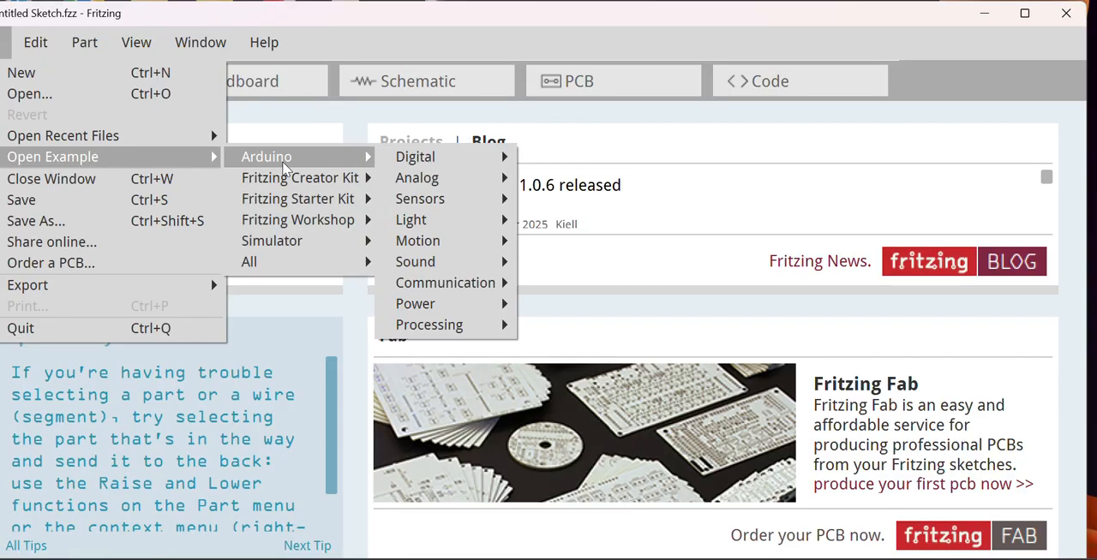
{"action": "mouse_move", "coordinate": [485, 178]}
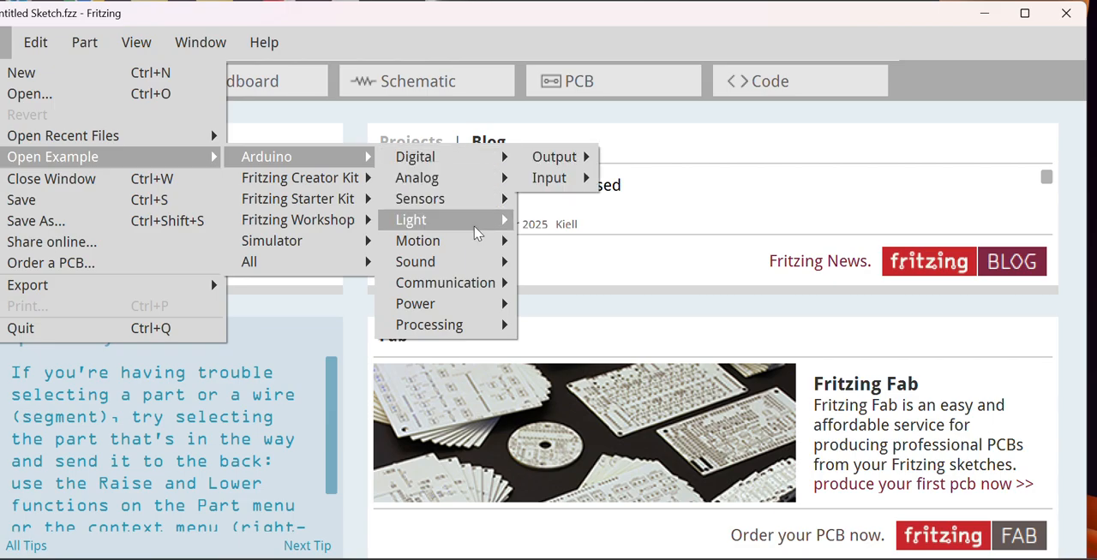
{"action": "mouse_move", "coordinate": [445, 220]}
{"action": "mouse_move", "coordinate": [567, 224]}
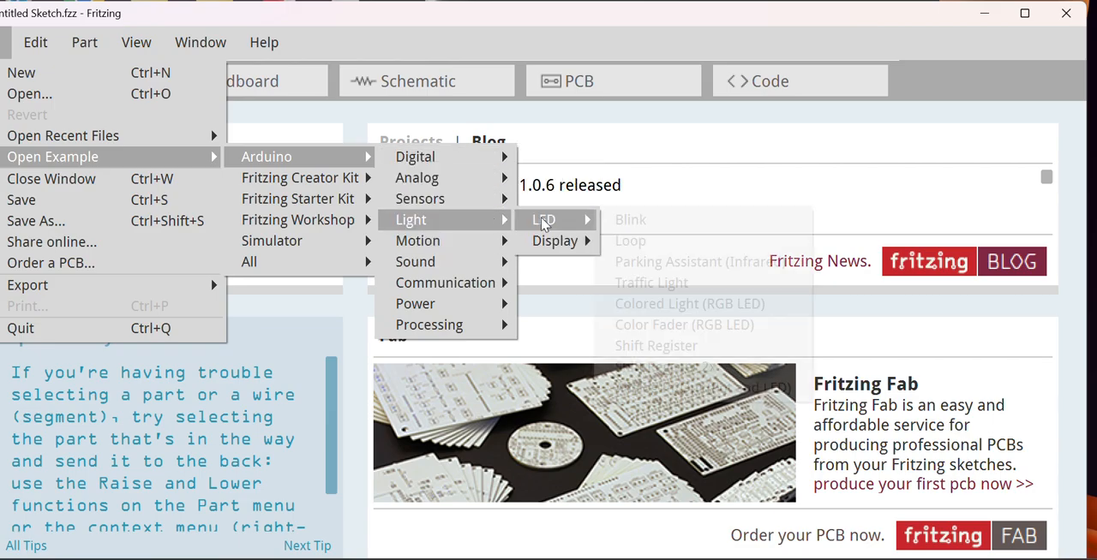
{"action": "left_click", "coordinate": [624, 220]}
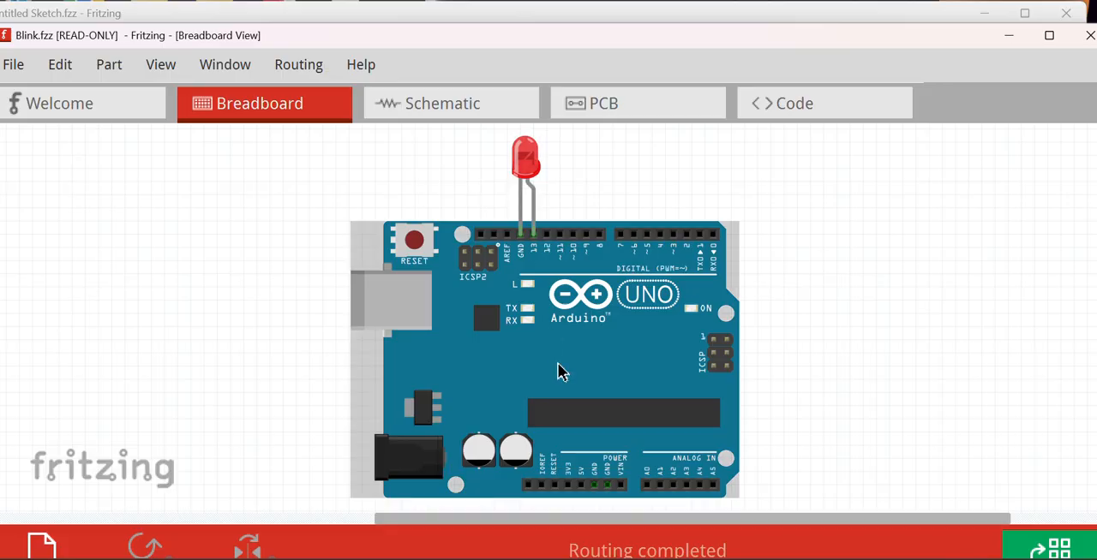
Step: Examine the Blink example's Arduino code and return to its breadboard view
{"action": "left_click", "coordinate": [794, 103]}
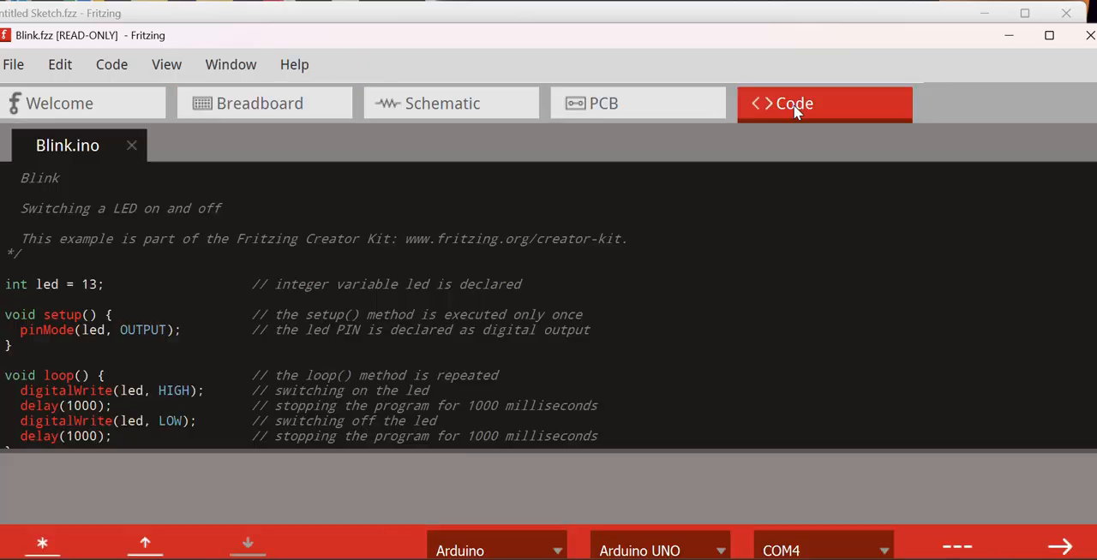
{"action": "scroll", "coordinate": [391, 287], "scroll_direction": "down", "scroll_amount": 1}
{"action": "scroll", "coordinate": [390, 291], "scroll_direction": "up", "scroll_amount": 1}
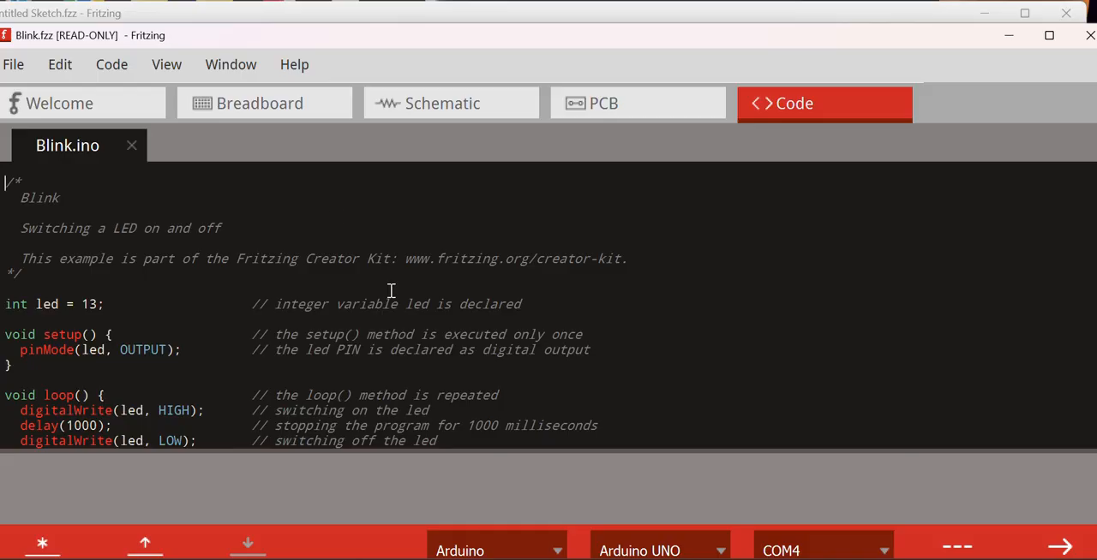
{"action": "left_click", "coordinate": [214, 116]}
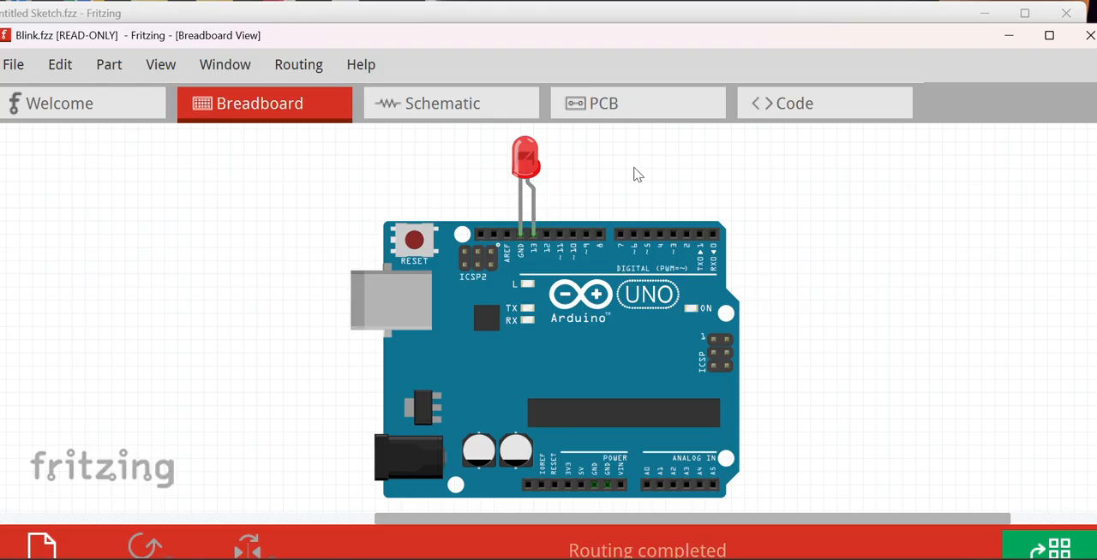
Step: Close the Blink example and Fritzing, and check the simulation suite slide in the PDF again
{"action": "left_click", "coordinate": [1090, 38]}
{"action": "left_click", "coordinate": [1052, 19]}
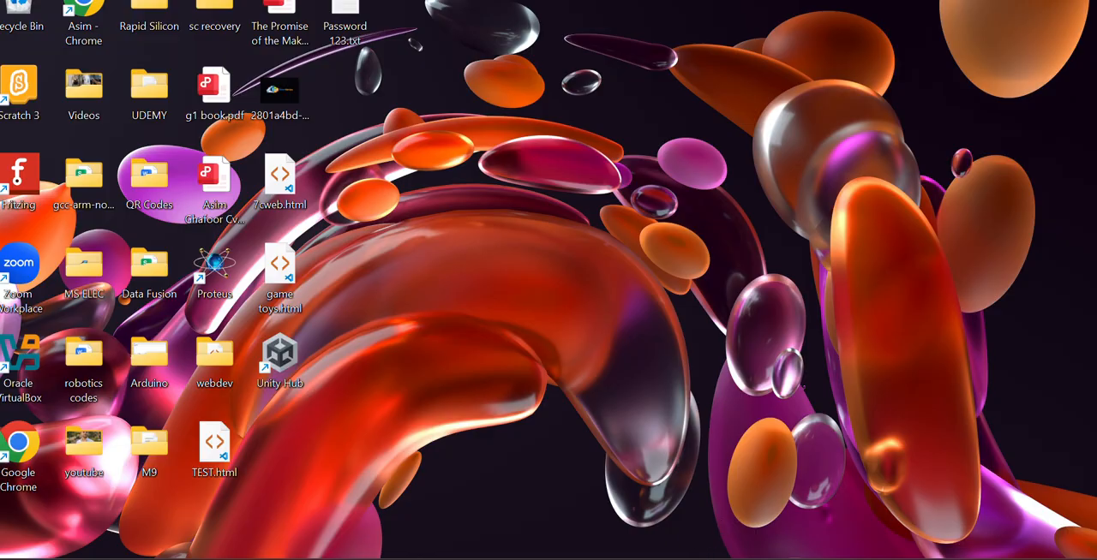
{"action": "left_click", "coordinate": [694, 558]}
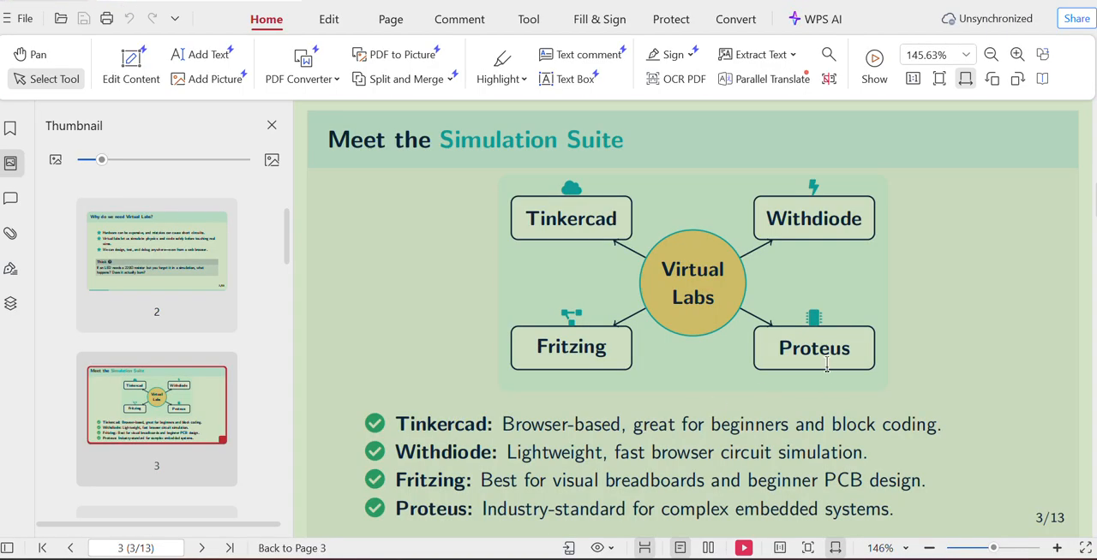
{"action": "left_click", "coordinate": [1015, 5]}
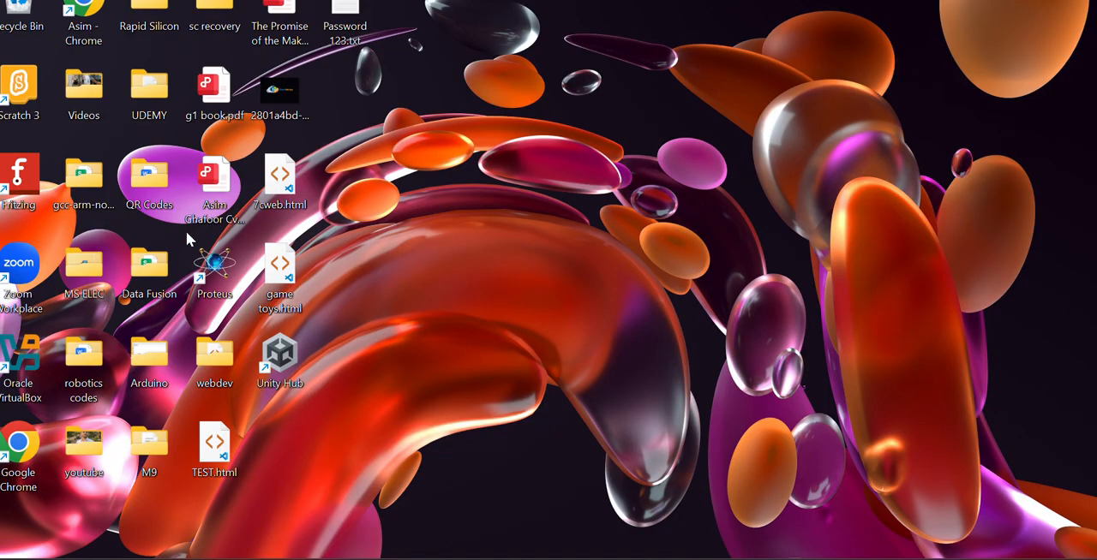
Step: Launch Proteus with a Schematic Capture sheet, and view the available graph types before returning to component mode
{"action": "double_click", "coordinate": [210, 265]}
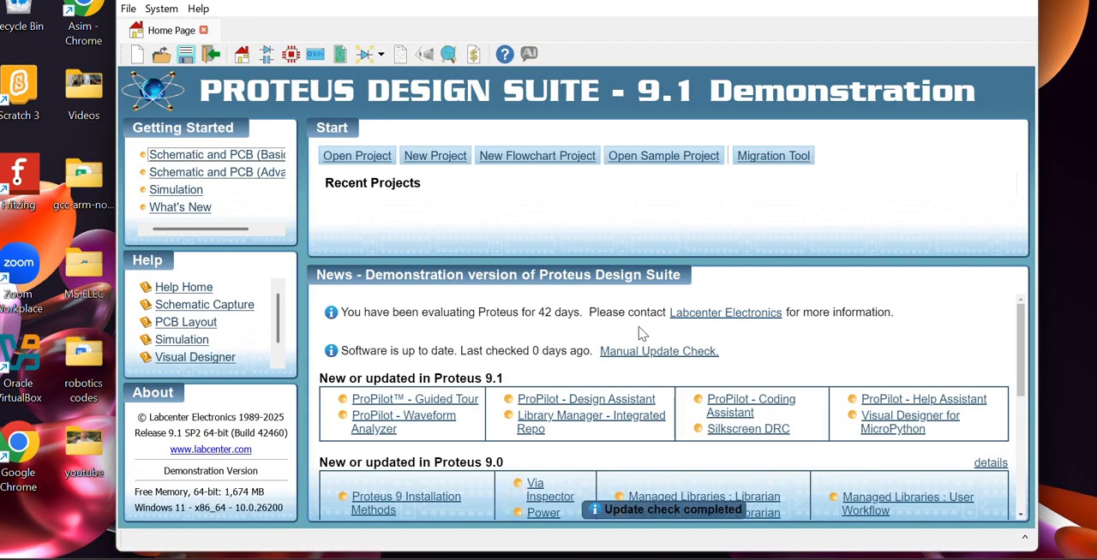
{"action": "left_click", "coordinate": [260, 62]}
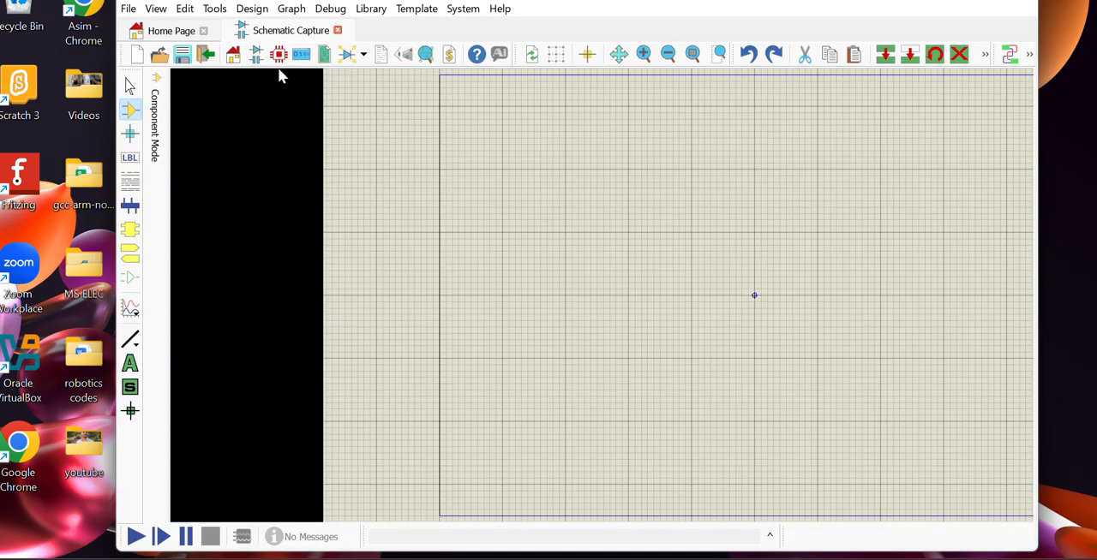
{"action": "left_click", "coordinate": [130, 309]}
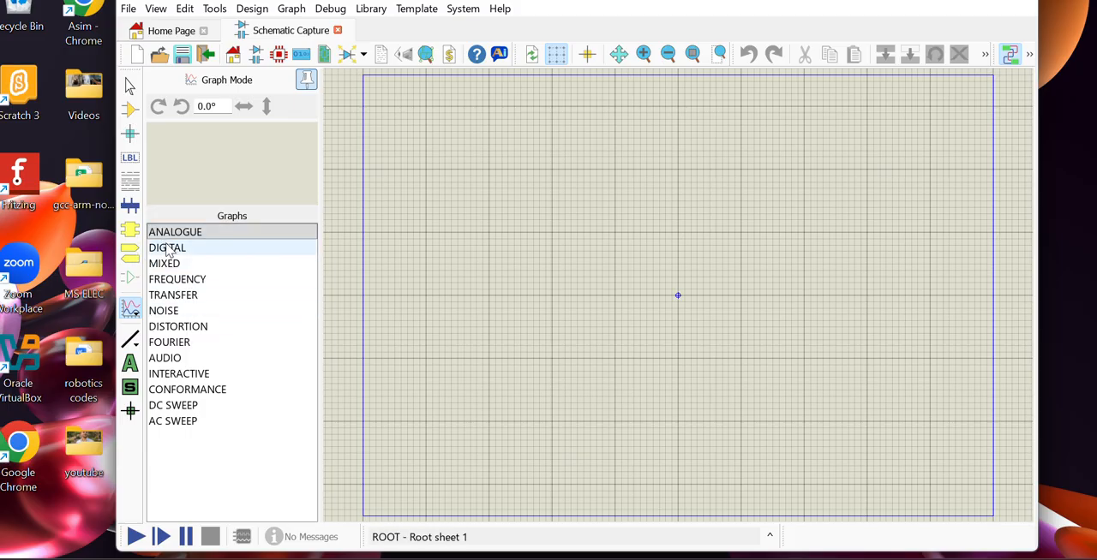
{"action": "left_click", "coordinate": [129, 109]}
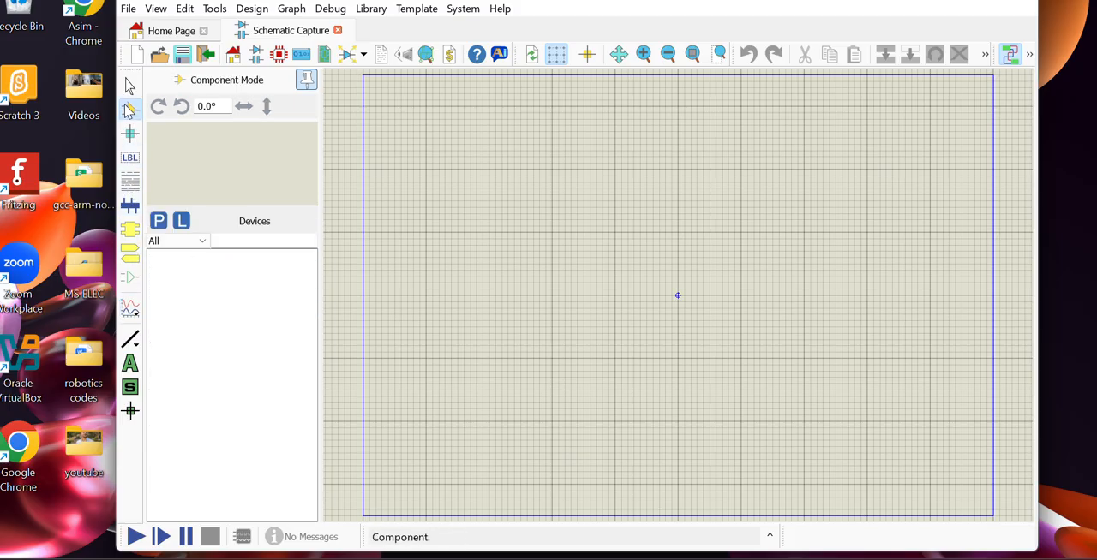
Step: Open the device picker and browse the Inductors, ECL 10000 Series and Analog ICs categories
{"action": "left_click", "coordinate": [159, 221]}
{"action": "scroll", "coordinate": [411, 275], "scroll_direction": "down", "scroll_amount": 3}
{"action": "left_click", "coordinate": [407, 284]}
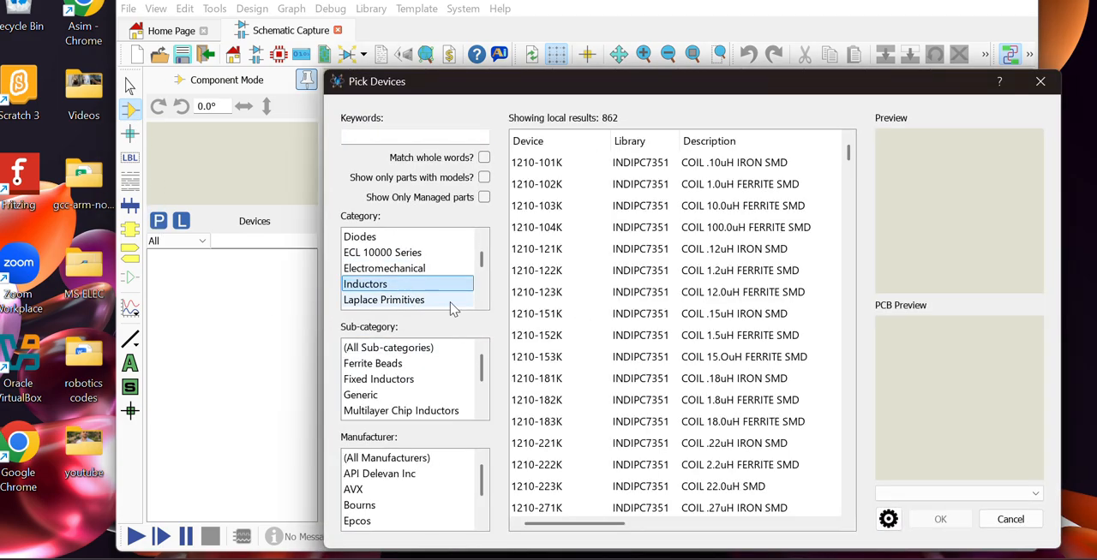
{"action": "left_click", "coordinate": [390, 252]}
{"action": "scroll", "coordinate": [390, 257], "scroll_direction": "up", "scroll_amount": 3}
{"action": "scroll", "coordinate": [389, 261], "scroll_direction": "up", "scroll_amount": 1}
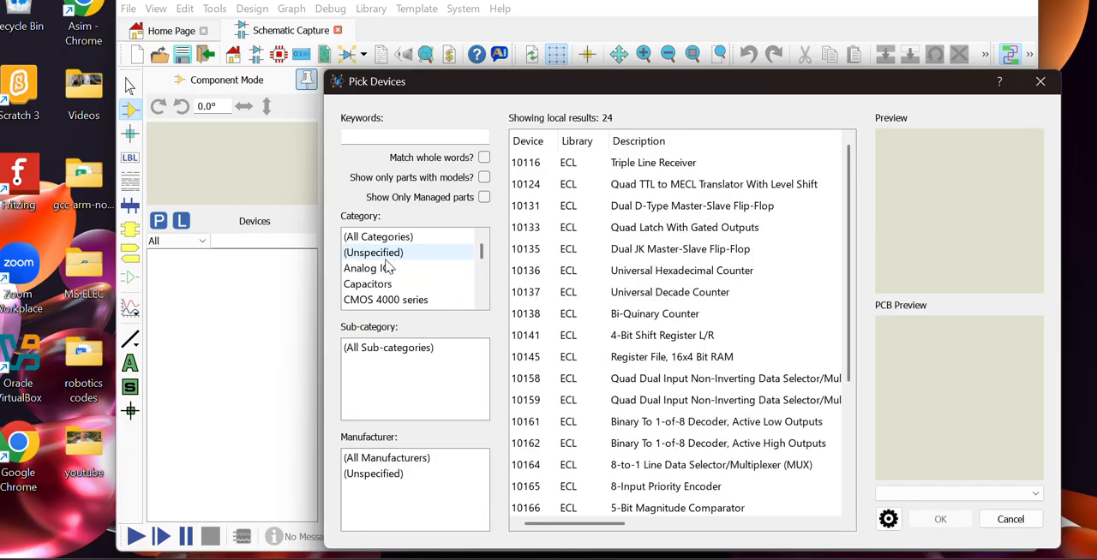
{"action": "left_click", "coordinate": [383, 270]}
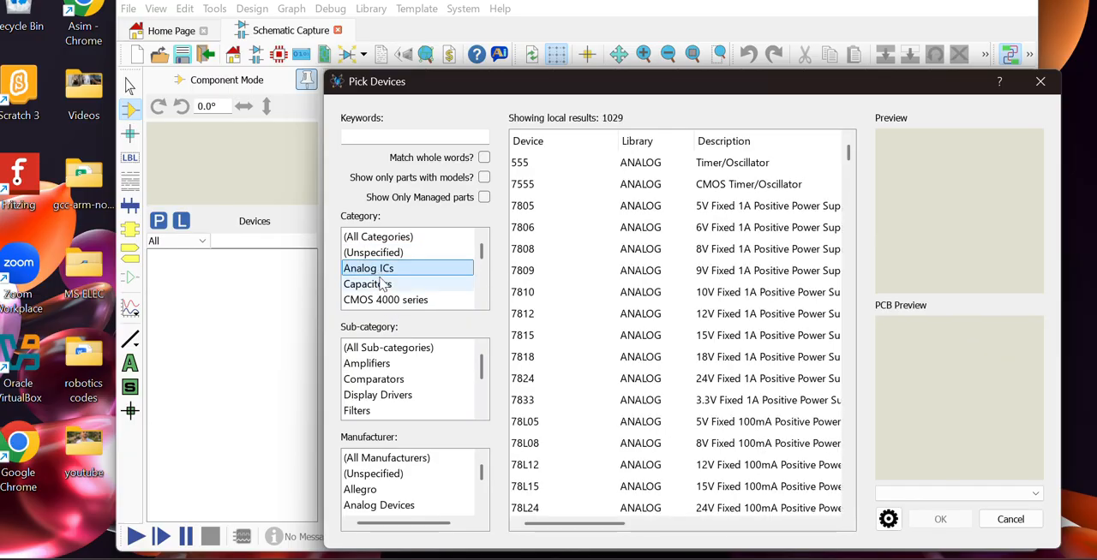
Step: Pick capacitor 02013A0R5CAT2A from the Capacitors category and place it on the schematic, up and to the left of the sheet's origin
{"action": "left_click", "coordinate": [383, 284]}
{"action": "left_click", "coordinate": [661, 171]}
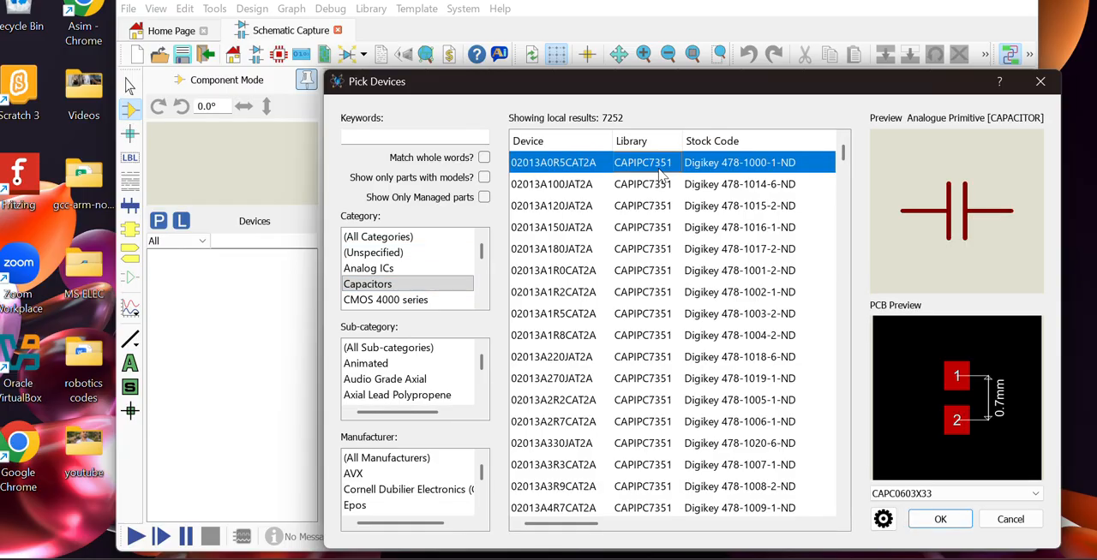
{"action": "left_click", "coordinate": [932, 519]}
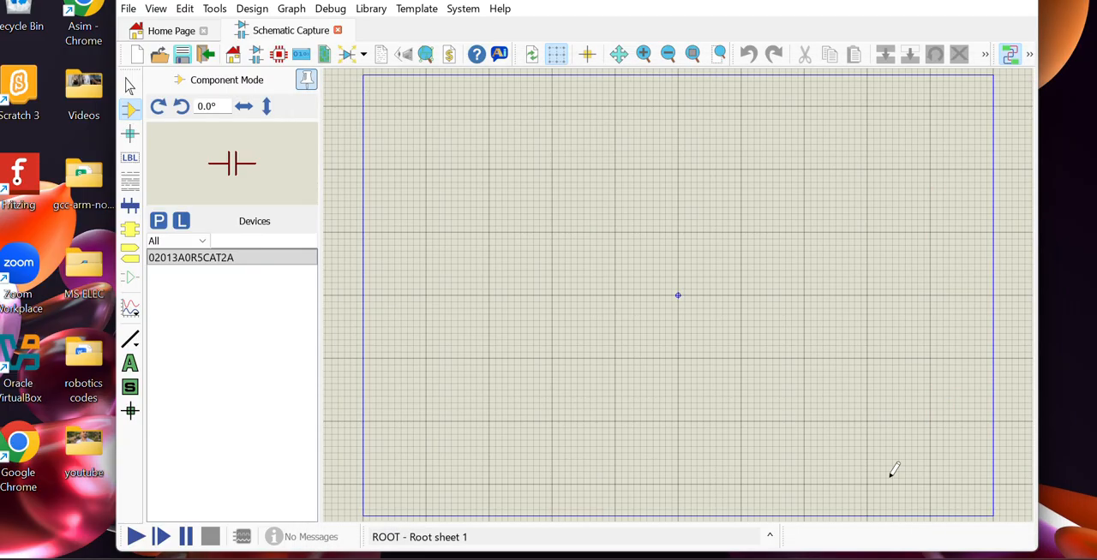
{"action": "left_click", "coordinate": [557, 199]}
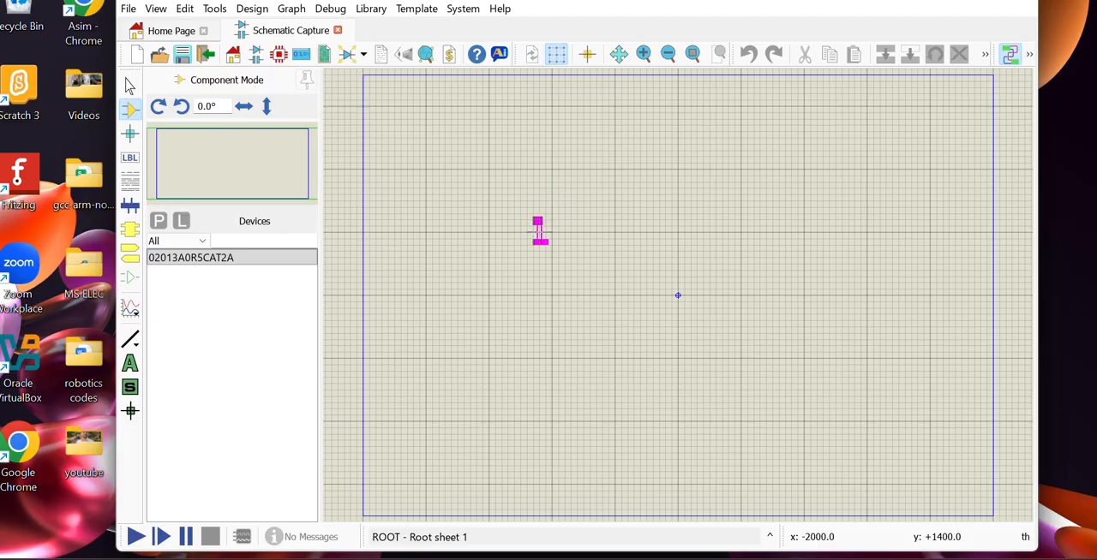
{"action": "left_click", "coordinate": [532, 231]}
{"action": "scroll", "coordinate": [552, 230], "scroll_direction": "up", "scroll_amount": 1}
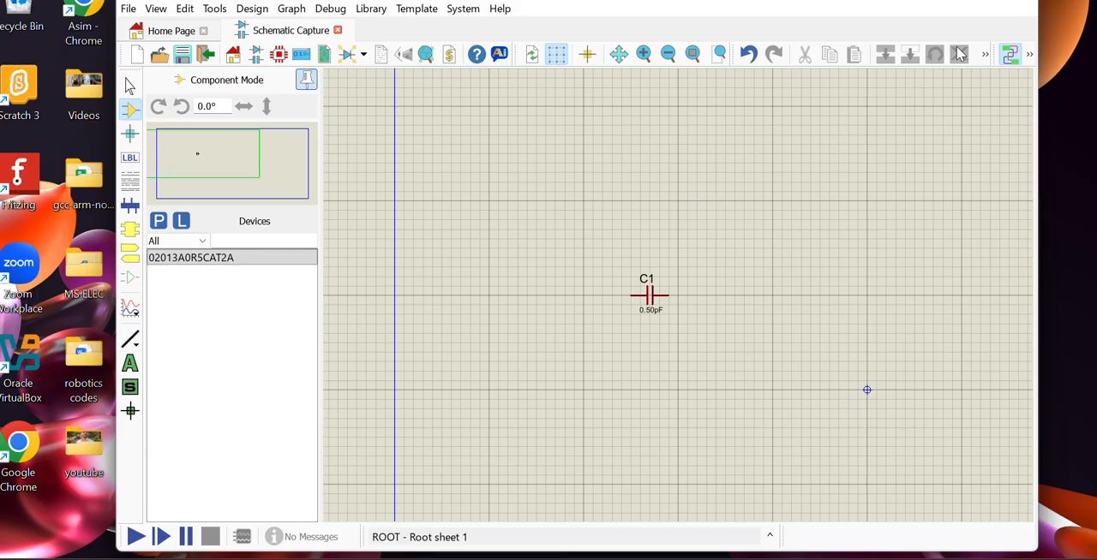
Step: Close Proteus and bring up the "How Do Simulators Work?" slide in the PDF presentation
{"action": "left_click", "coordinate": [1028, 2]}
{"action": "left_click", "coordinate": [569, 299]}
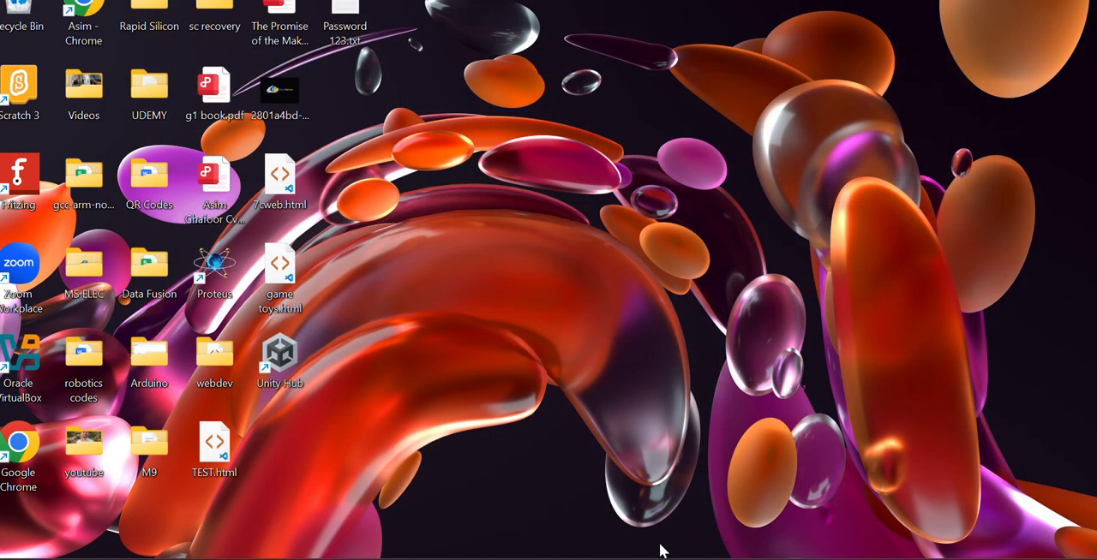
{"action": "left_click", "coordinate": [649, 557]}
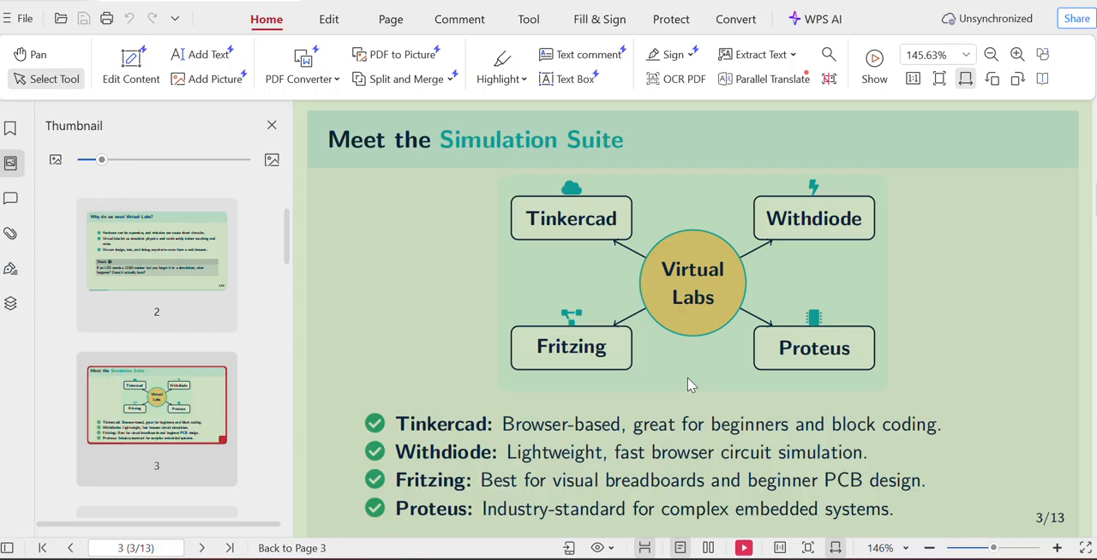
{"action": "scroll", "coordinate": [691, 385], "scroll_direction": "down", "scroll_amount": 1}
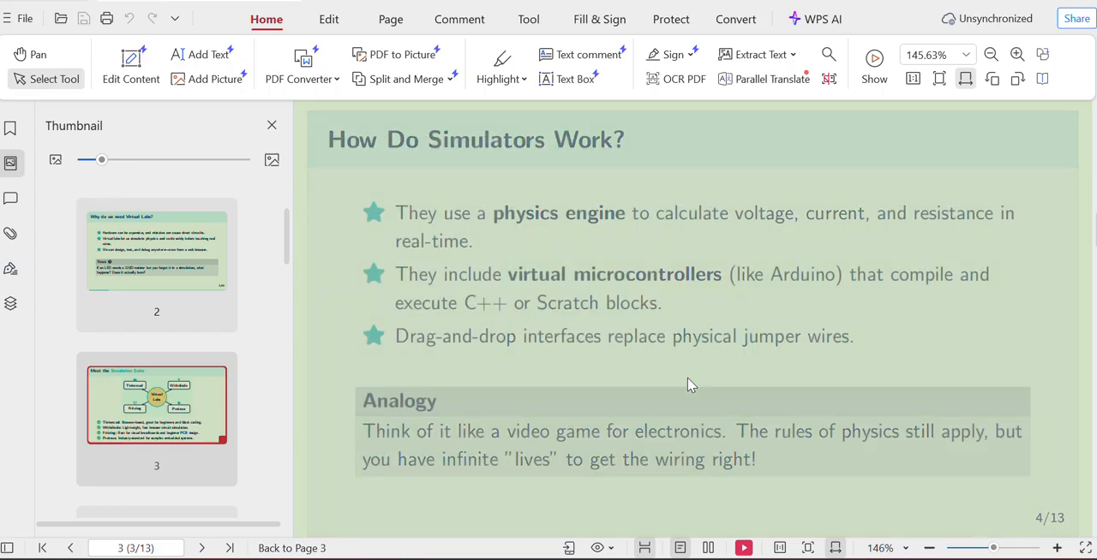